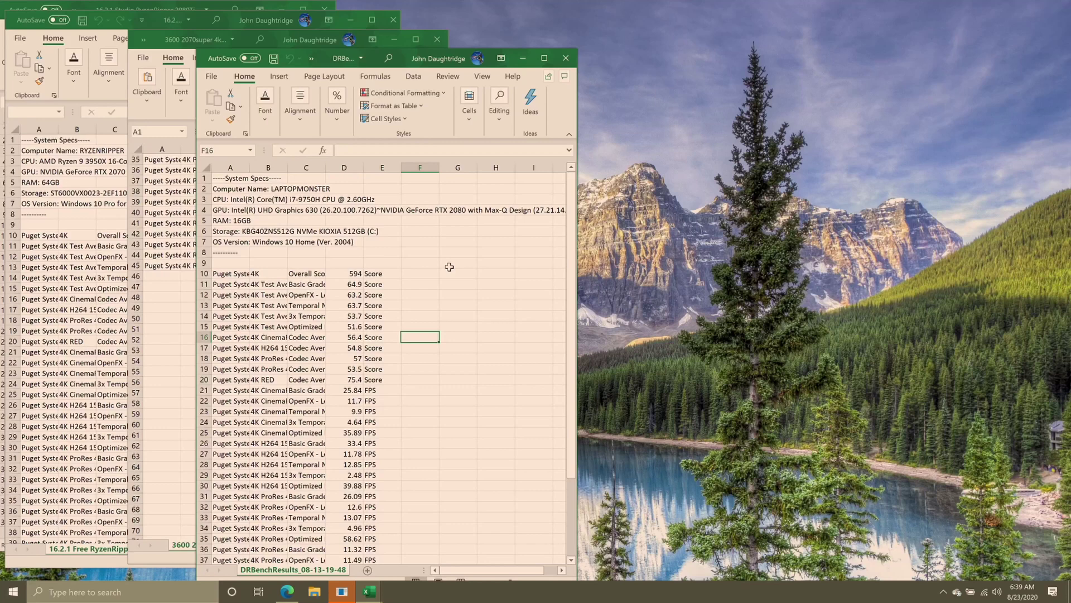
{"action": "key", "text": "Left"}
{"action": "key", "text": "Up"}
{"action": "key", "text": "Up"}
{"action": "key", "text": "Up"}
{"action": "key", "text": "Up"}
{"action": "key", "text": "Up"}
{"action": "key", "text": "Up"}
{"action": "key", "text": "Left"}
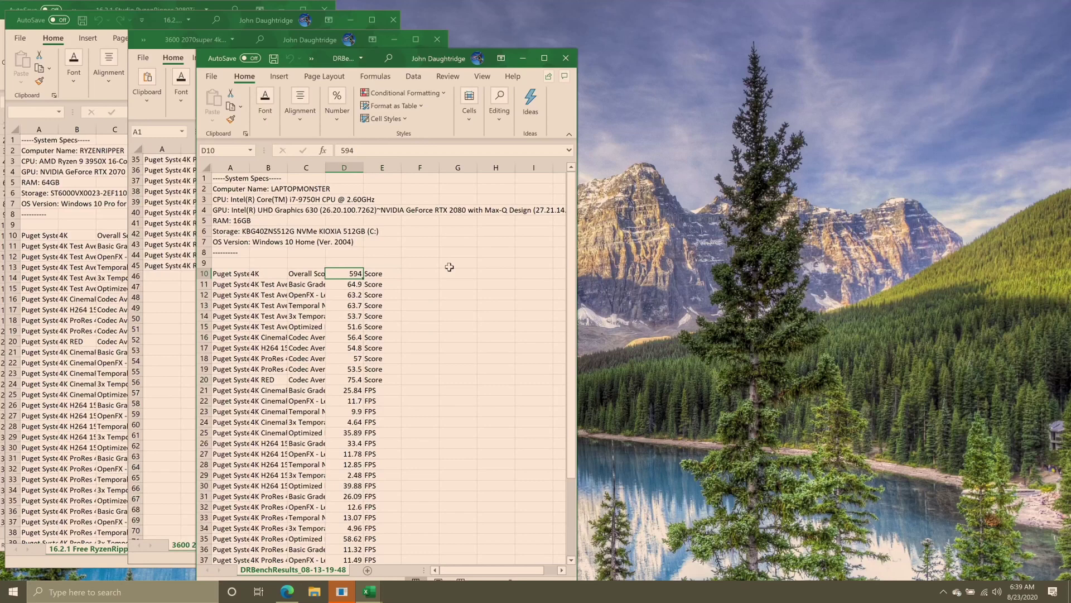
{"action": "key", "text": "Right"}
{"action": "key", "text": "Down"}
{"action": "key", "text": "Down"}
{"action": "key", "text": "Down"}
{"action": "key", "text": "Down"}
{"action": "key", "text": "Down"}
{"action": "key", "text": "Down"}
{"action": "key", "text": "Down"}
{"action": "key", "text": "Down"}
{"action": "key", "text": "Down"}
{"action": "key", "text": "Down"}
{"action": "key", "text": "Down"}
{"action": "key", "text": "Left"}
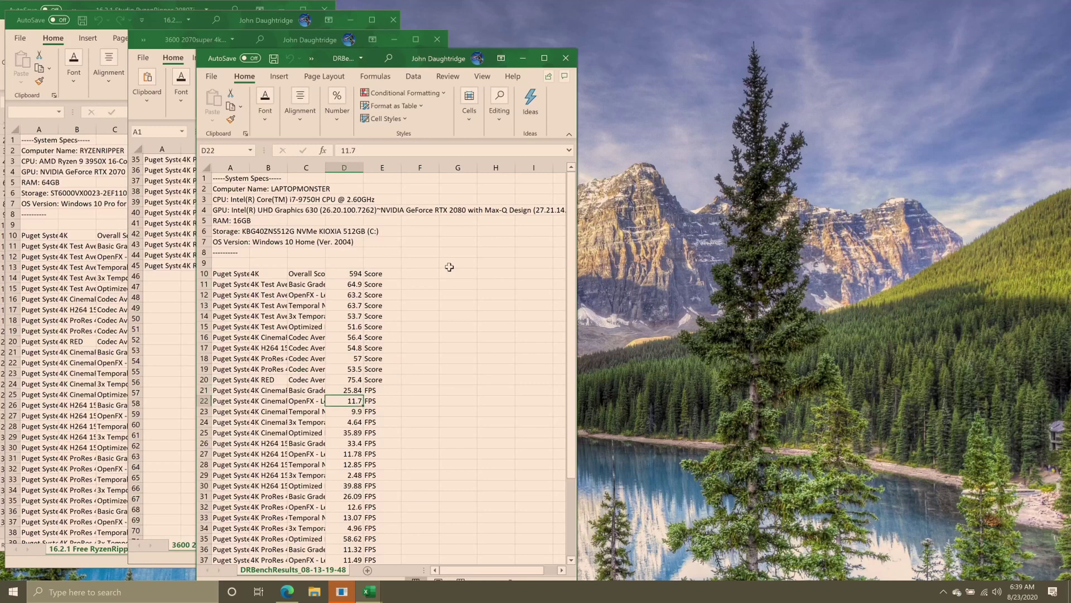
{"action": "key", "text": "Down"}
{"action": "key", "text": "Down"}
{"action": "key", "text": "Down"}
{"action": "key", "text": "Down"}
{"action": "key", "text": "Down"}
{"action": "key", "text": "Down"}
{"action": "key", "text": "Down"}
{"action": "key", "text": "Down"}
{"action": "key", "text": "Down"}
{"action": "key", "text": "Down"}
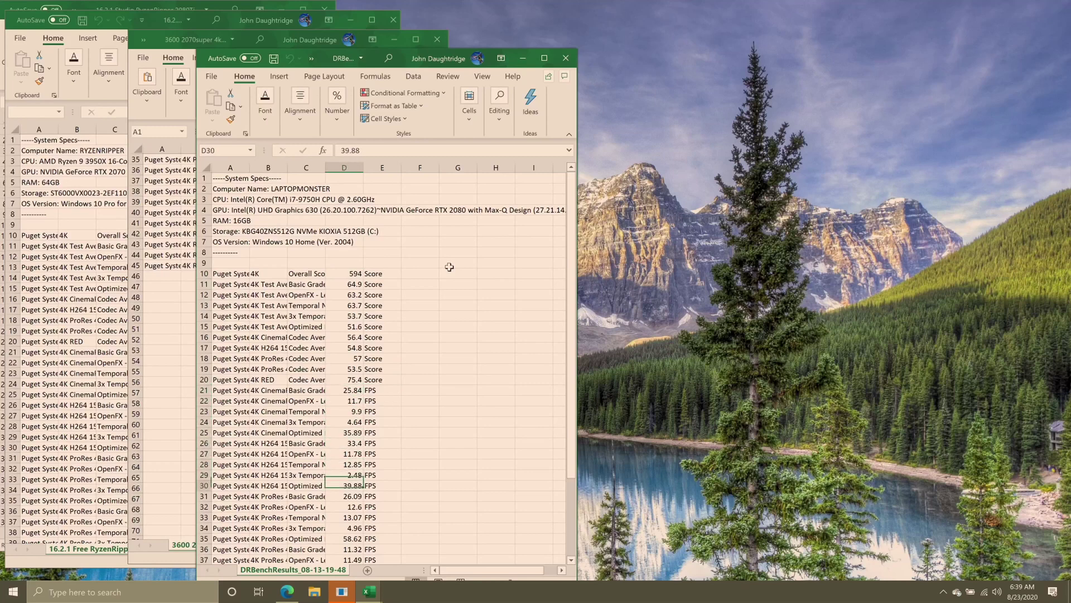
{"action": "key", "text": "Up"}
{"action": "key", "text": "Left"}
{"action": "key", "text": "Left"}
{"action": "key", "text": "Left"}
{"action": "key", "text": "Right"}
{"action": "key", "text": "Right"}
{"action": "key", "text": "Right"}
{"action": "key", "text": "Right"}
{"action": "key", "text": "Left"}
{"action": "key", "text": "Left"}
{"action": "key", "text": "Left"}
{"action": "key", "text": "Left"}
{"action": "key", "text": "Right"}
{"action": "key", "text": "Right"}
{"action": "key", "text": "Right"}
{"action": "key", "text": "Right"}
{"action": "key", "text": "Right"}
{"action": "key", "text": "Down"}
{"action": "key", "text": "Down"}
{"action": "key", "text": "Down"}
{"action": "key", "text": "Down"}
{"action": "key", "text": "Down"}
{"action": "key", "text": "Down"}
{"action": "key", "text": "Down"}
{"action": "key", "text": "Down"}
{"action": "key", "text": "Down"}
{"action": "key", "text": "Down"}
{"action": "key", "text": "Down"}
{"action": "key", "text": "Down"}
{"action": "key", "text": "Down"}
{"action": "key", "text": "Down"}
{"action": "key", "text": "Down"}
{"action": "key", "text": "Down"}
{"action": "key", "text": "Down"}
{"action": "key", "text": "Down"}
{"action": "key", "text": "Down"}
{"action": "key", "text": "Down"}
{"action": "key", "text": "Down"}
{"action": "key", "text": "Down"}
{"action": "key", "text": "Down"}
{"action": "key", "text": "Down"}
{"action": "key", "text": "Down"}
{"action": "key", "text": "Down"}
{"action": "key", "text": "Down"}
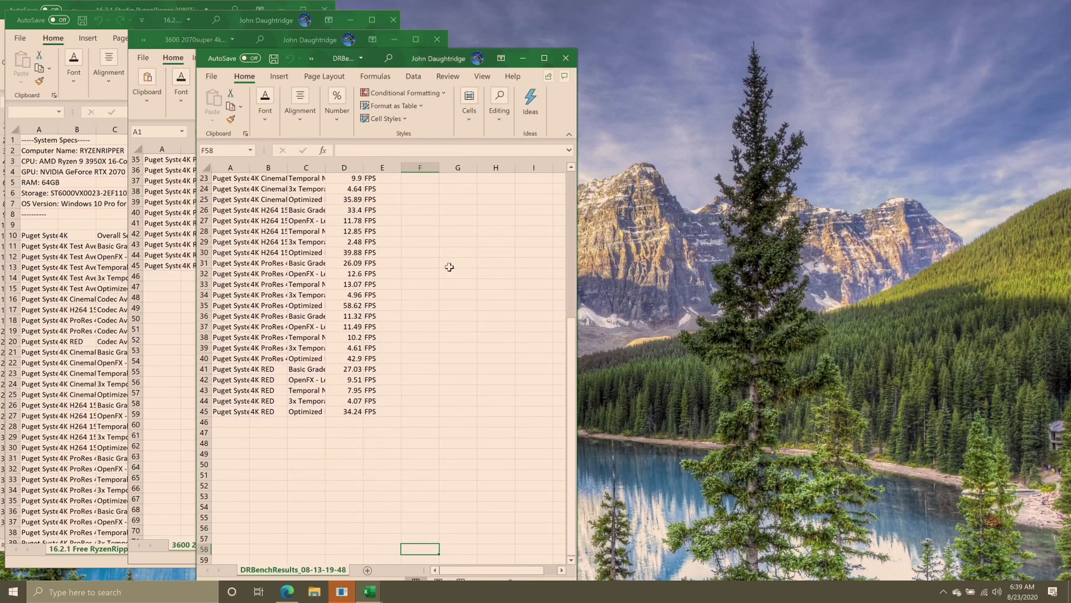
{"action": "key", "text": "Up"}
{"action": "key", "text": "Up"}
{"action": "key", "text": "Up"}
{"action": "key", "text": "Up"}
{"action": "key", "text": "Up"}
{"action": "key", "text": "Up"}
{"action": "key", "text": "Up"}
{"action": "key", "text": "Up"}
{"action": "key", "text": "Up"}
{"action": "key", "text": "Up"}
{"action": "key", "text": "Up"}
{"action": "key", "text": "Up"}
{"action": "key", "text": "Up"}
{"action": "key", "text": "Up"}
{"action": "key", "text": "Up"}
{"action": "key", "text": "Up"}
{"action": "key", "text": "Up"}
{"action": "key", "text": "Up"}
{"action": "key", "text": "Left"}
{"action": "key", "text": "Left"}
{"action": "key", "text": "Left"}
{"action": "key", "text": "Up"}
{"action": "key", "text": "Up"}
{"action": "key", "text": "Up"}
{"action": "key", "text": "Up"}
{"action": "key", "text": "Up"}
{"action": "key", "text": "Up"}
{"action": "key", "text": "Up"}
{"action": "key", "text": "Up"}
{"action": "key", "text": "Up"}
{"action": "key", "text": "Up"}
{"action": "key", "text": "Up"}
{"action": "key", "text": "Up"}
{"action": "key", "text": "Up"}
{"action": "key", "text": "Up"}
{"action": "key", "text": "Up"}
{"action": "key", "text": "Up"}
{"action": "key", "text": "Up"}
{"action": "key", "text": "Up"}
{"action": "key", "text": "Up"}
{"action": "key", "text": "Up"}
{"action": "key", "text": "Up"}
{"action": "key", "text": "Up"}
{"action": "key", "text": "Up"}
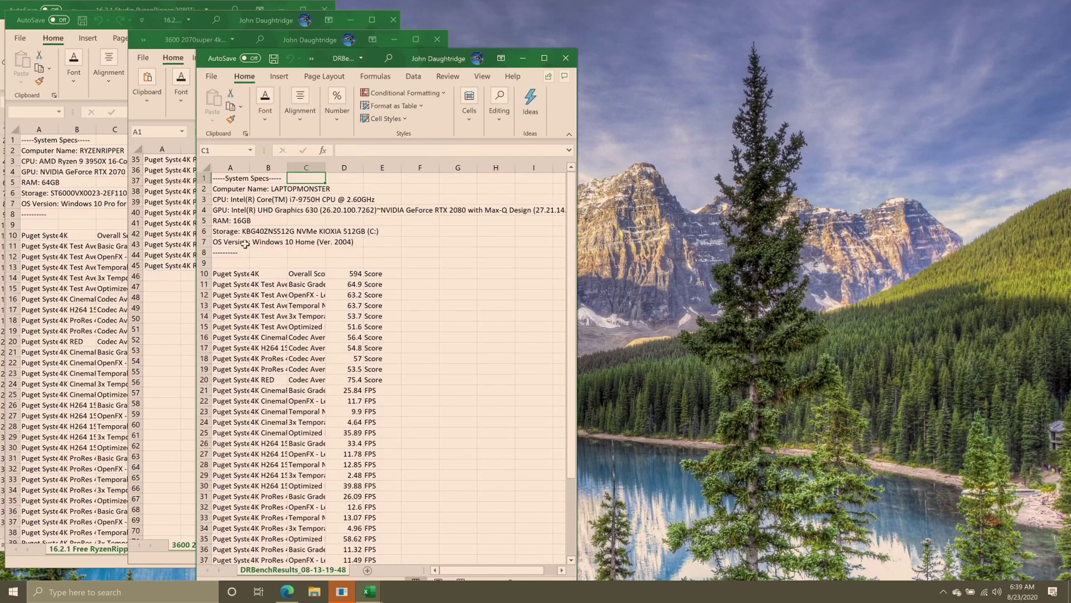
- Compare the 3600 2070super, 16.2.1 Free RyzenRipper and Studio RyzenRipper 2080Ti workbooks, ending on DRBenchResults
{"action": "left_click", "coordinate": [187, 297]}
{"action": "key", "text": "ctrl+Home"}
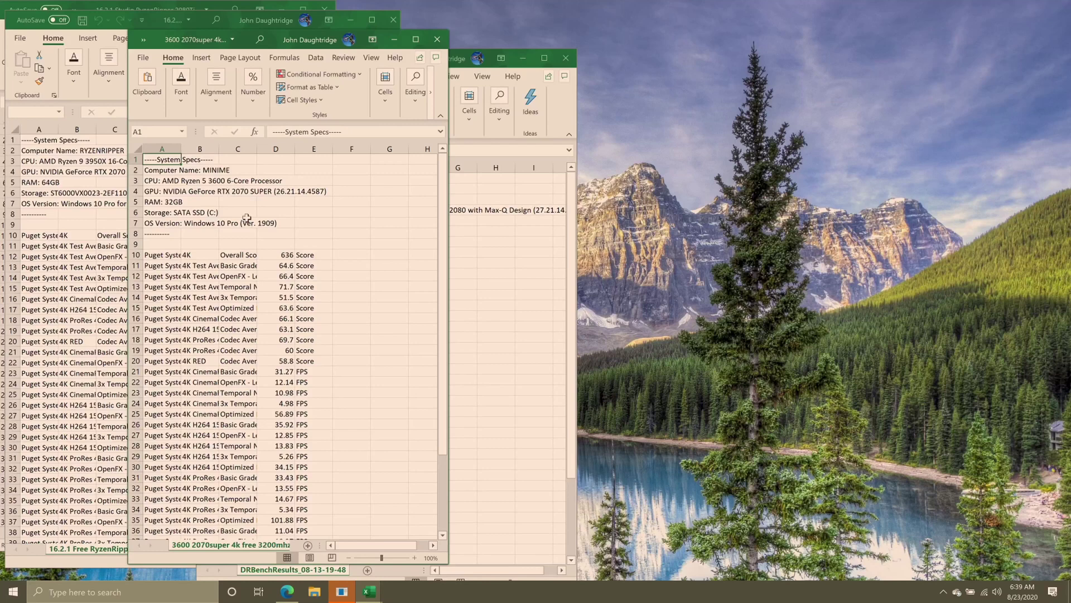
{"action": "left_click", "coordinate": [261, 21]}
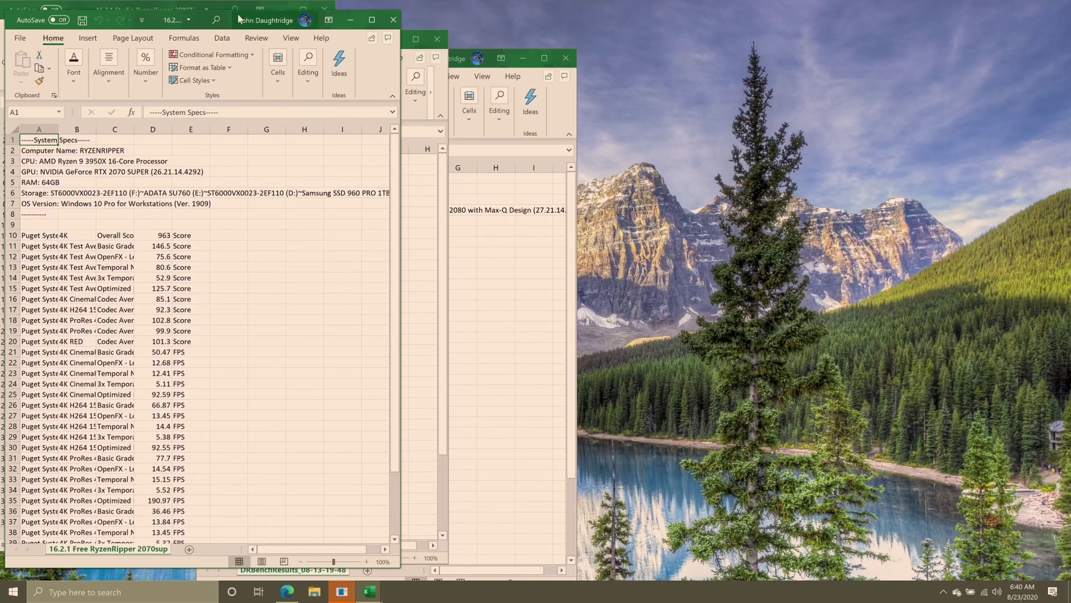
{"action": "left_click_drag", "start_coordinate": [239, 19], "coordinate": [280, 14]}
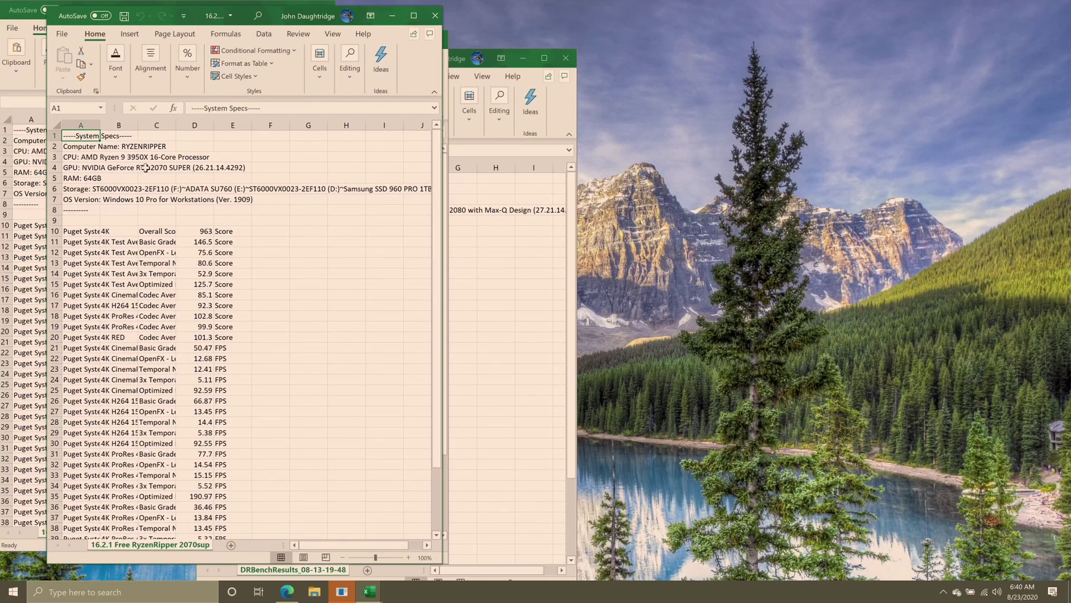
{"action": "left_click", "coordinate": [39, 166]}
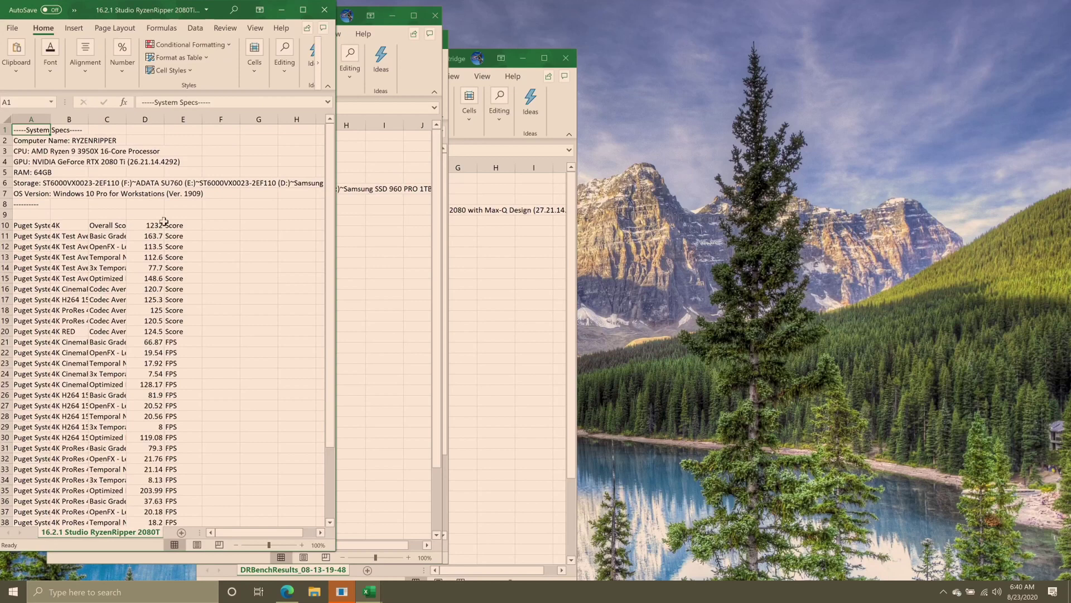
{"action": "left_click", "coordinate": [446, 306]}
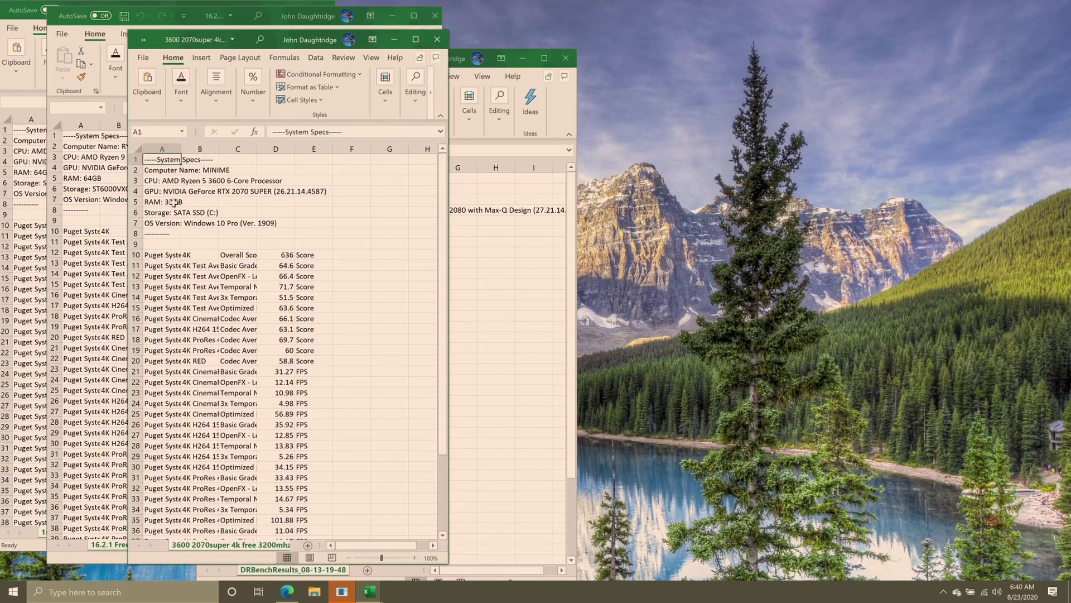
{"action": "left_click", "coordinate": [24, 183]}
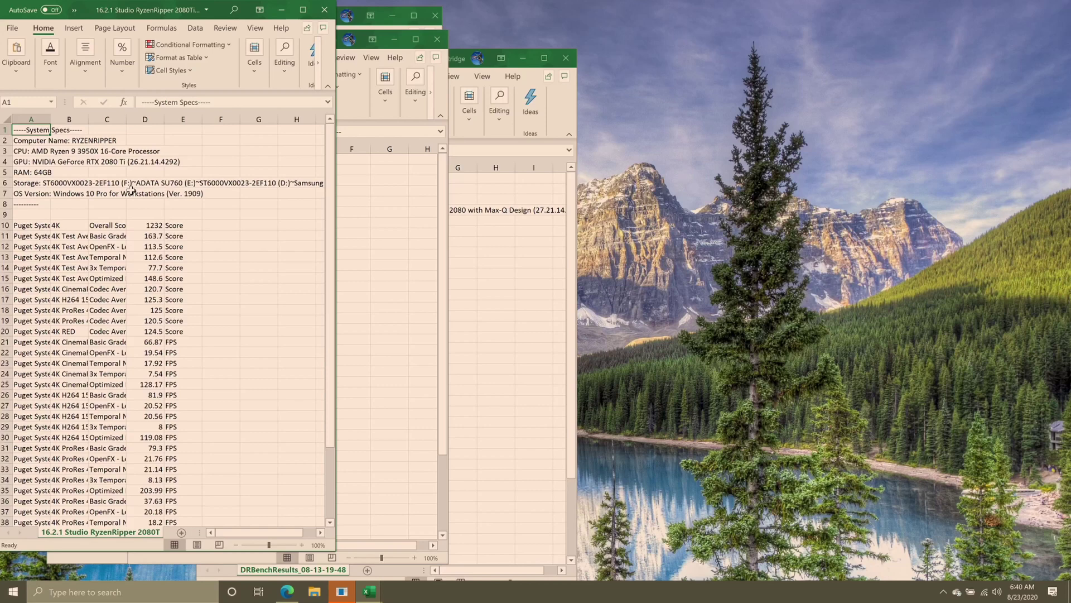
{"action": "left_click", "coordinate": [501, 248]}
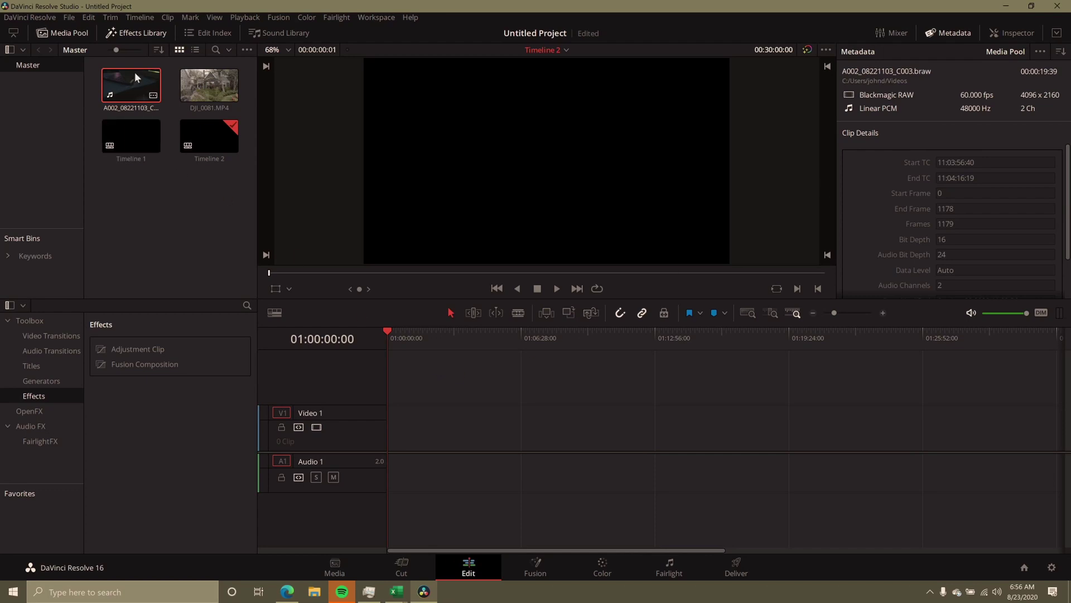
- Add the A002 RAW clip to the start of Timeline 2 and scrub into the drone clip
{"action": "left_click_drag", "start_coordinate": [135, 72], "coordinate": [390, 430]}
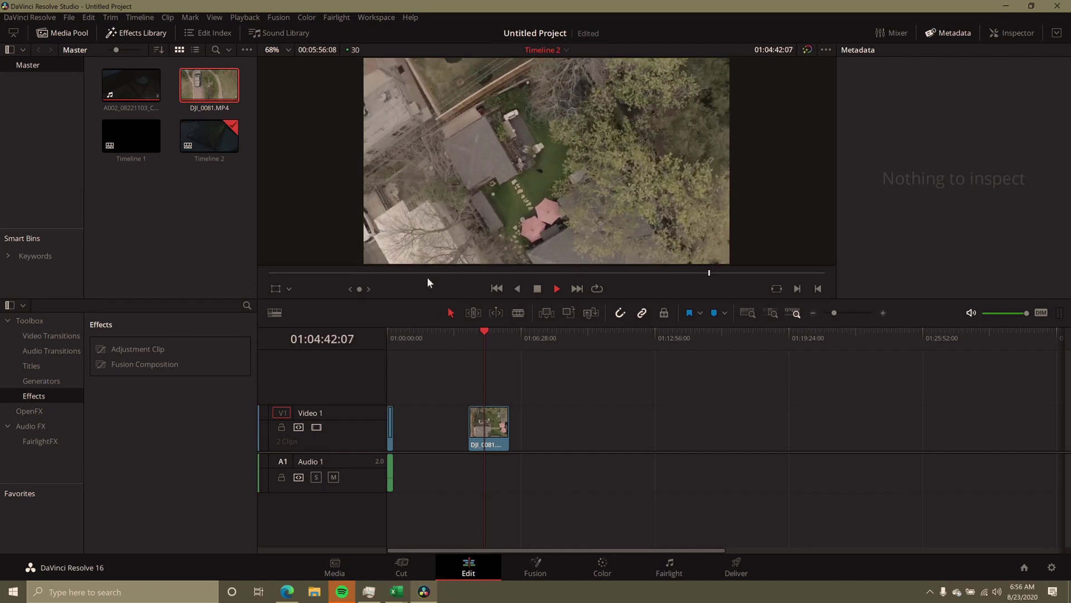
{"action": "left_click", "coordinate": [468, 334]}
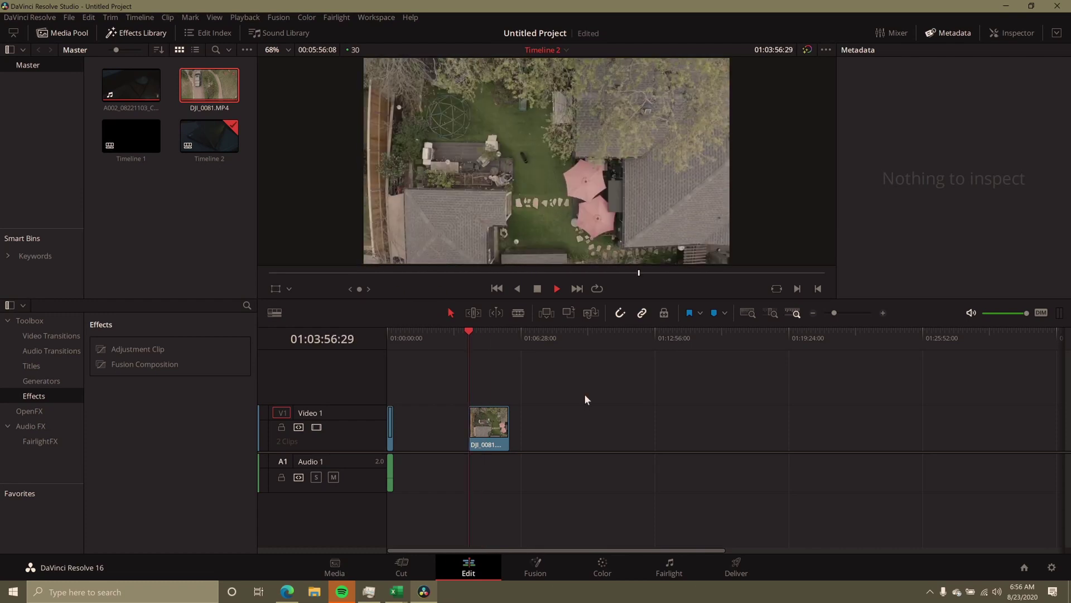
{"action": "left_click", "coordinate": [486, 331]}
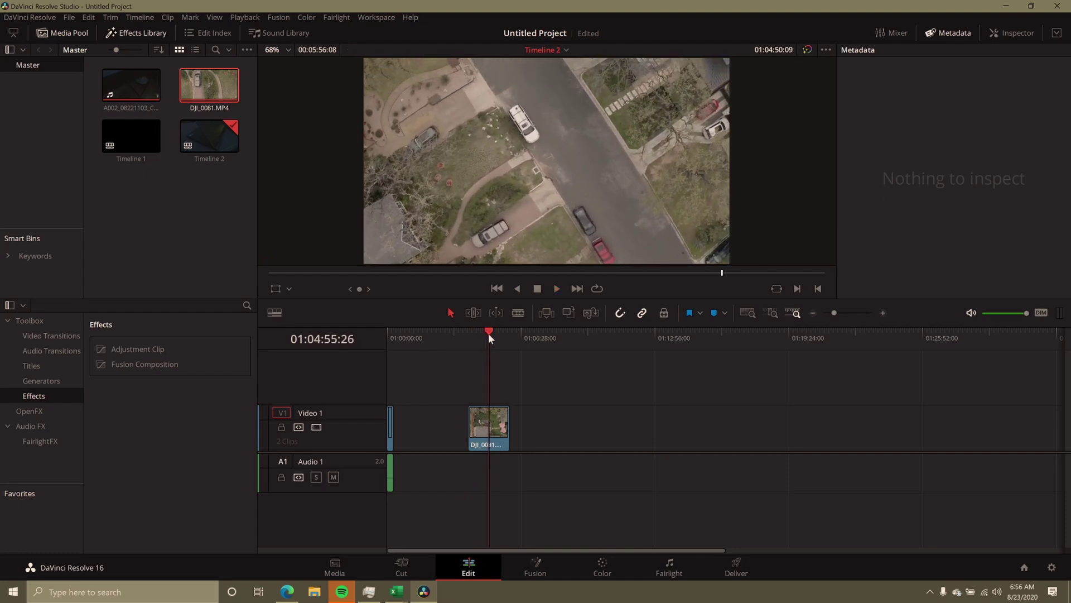
{"action": "mouse_move", "coordinate": [487, 335]}
{"action": "left_mouse_down"}
{"action": "mouse_move", "coordinate": [472, 334]}
{"action": "mouse_move", "coordinate": [480, 329]}
{"action": "left_mouse_up"}
- Play the drone clip from its first frame, then bring up Task Manager to check GPU load
{"action": "key", "text": "space"}
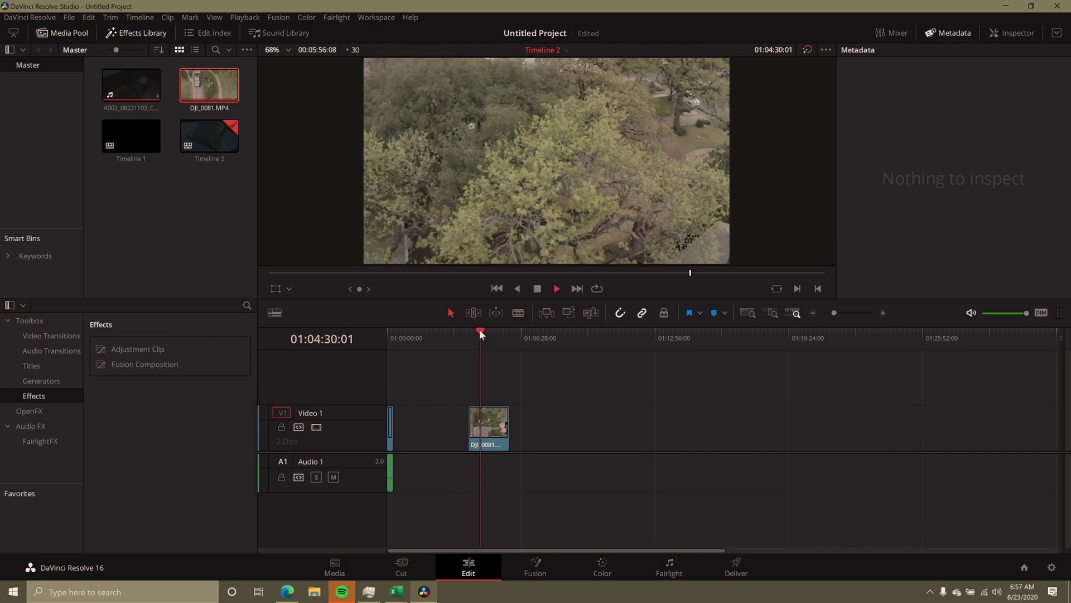
{"action": "key", "text": "Up"}
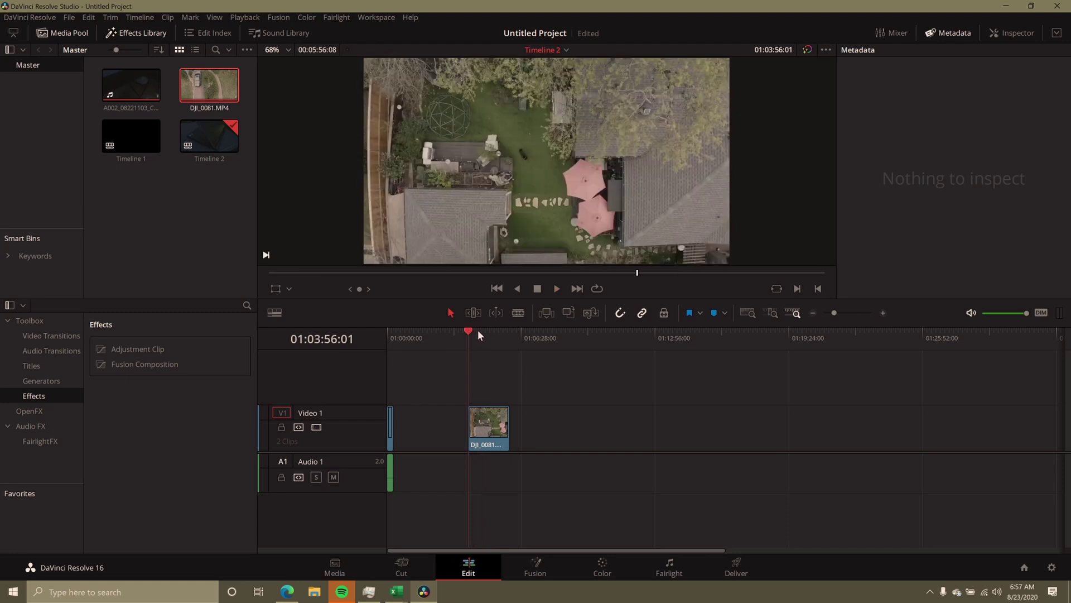
{"action": "key", "text": "space"}
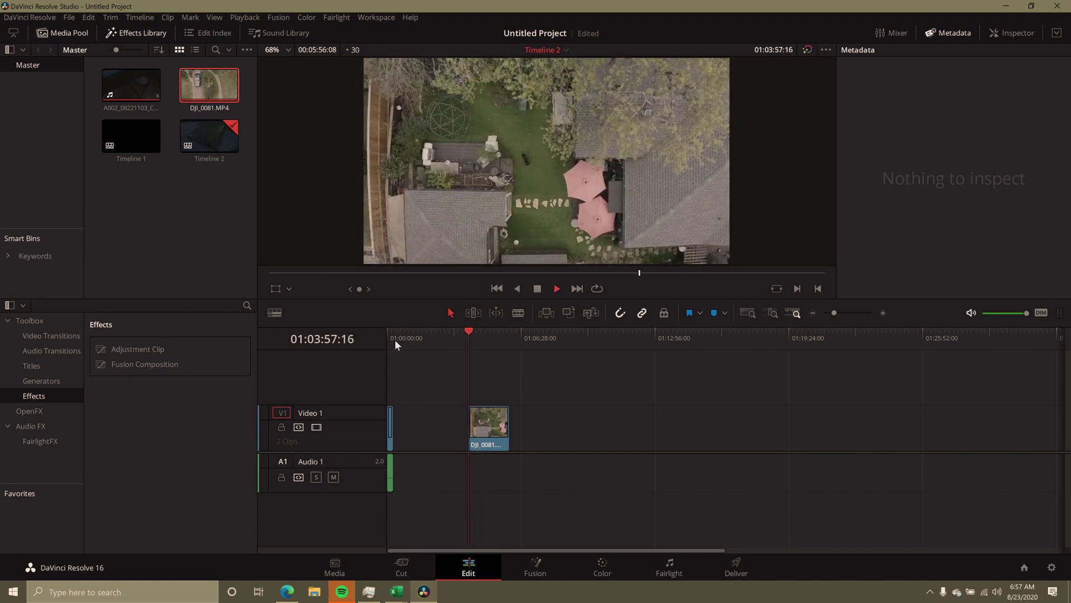
{"action": "left_click_drag", "start_coordinate": [394, 335], "coordinate": [383, 334]}
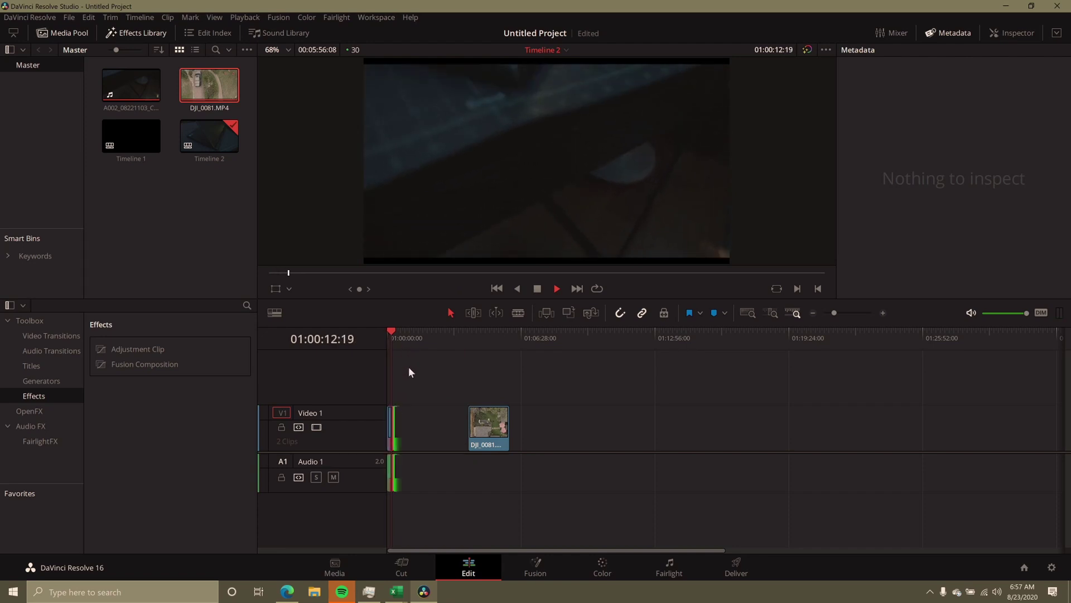
{"action": "left_click", "coordinate": [369, 591]}
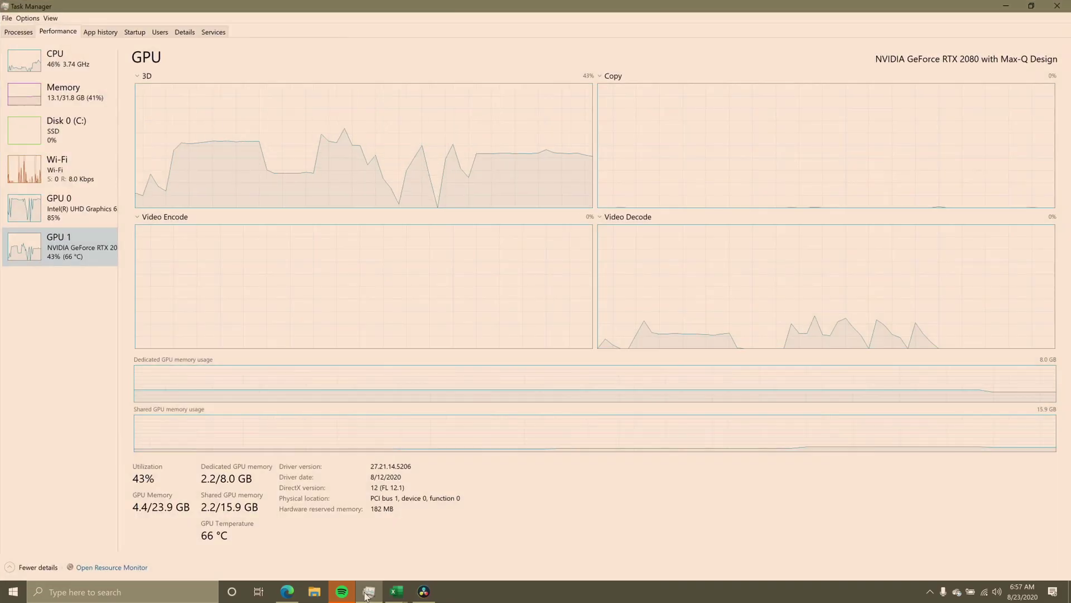
- Check GPU 0 (Intel) and GPU 1 (NVIDIA RTX 2080) usage, then minimize Task Manager
{"action": "left_click", "coordinate": [33, 215]}
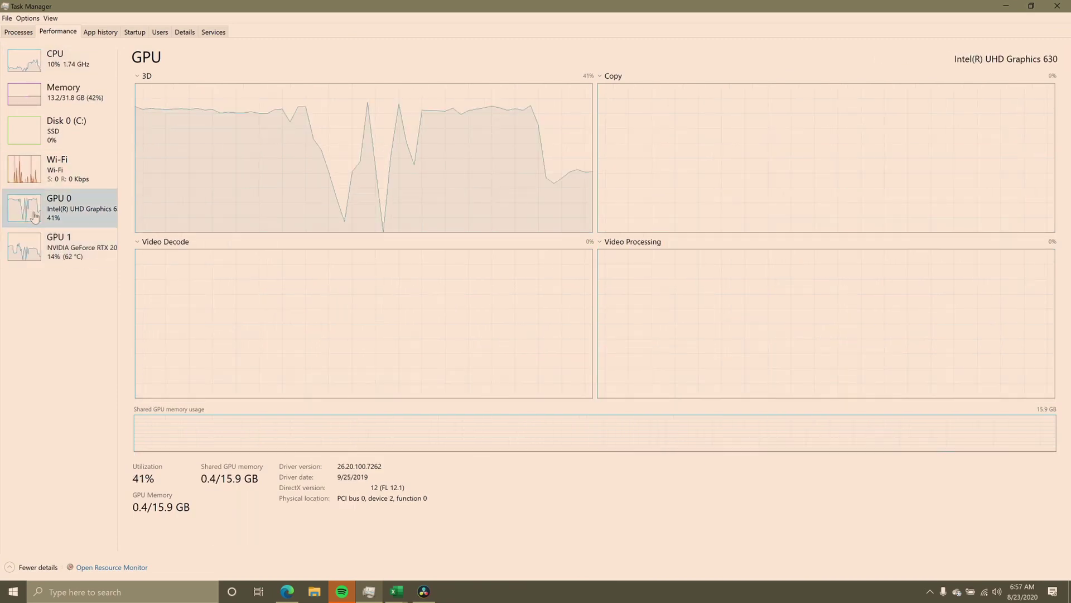
{"action": "left_click", "coordinate": [60, 247]}
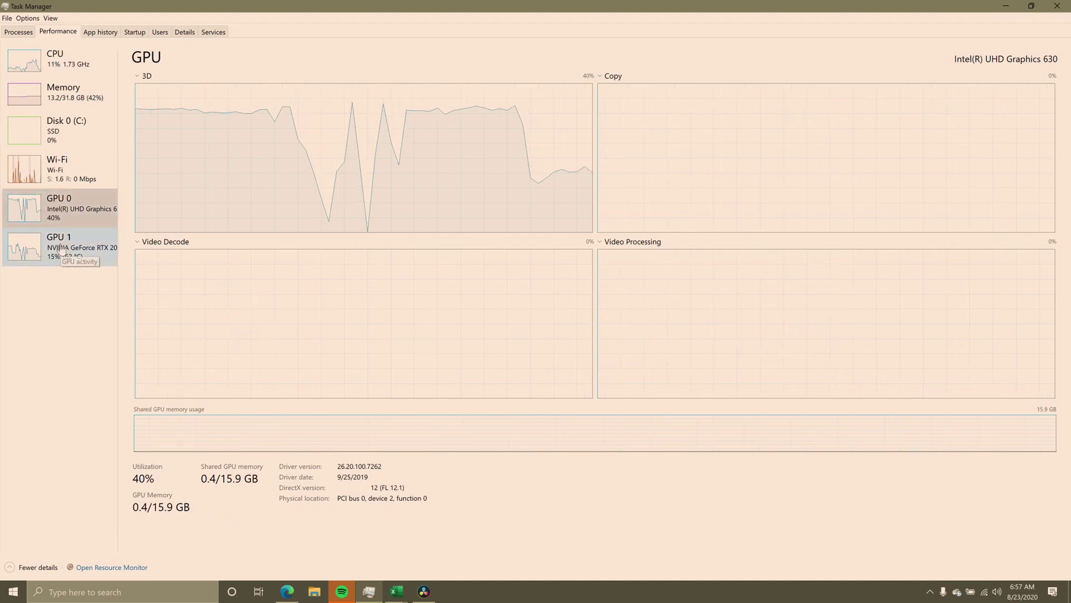
{"action": "left_click", "coordinate": [1006, 7]}
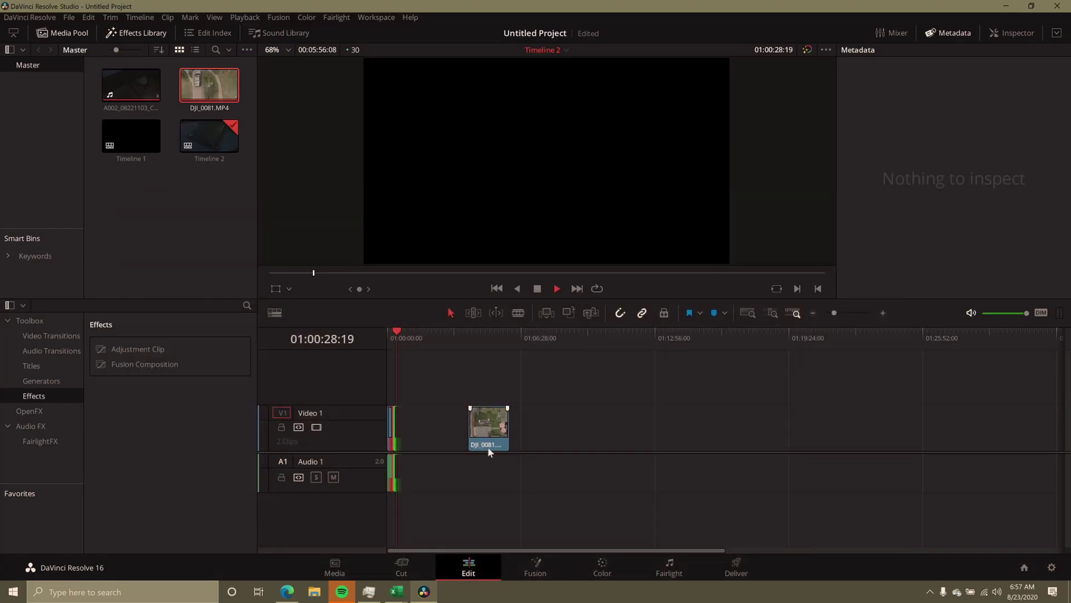
- Play the RAW clip from the timeline start and zoom the timeline in on it
{"action": "left_click", "coordinate": [390, 333]}
{"action": "key", "text": "space"}
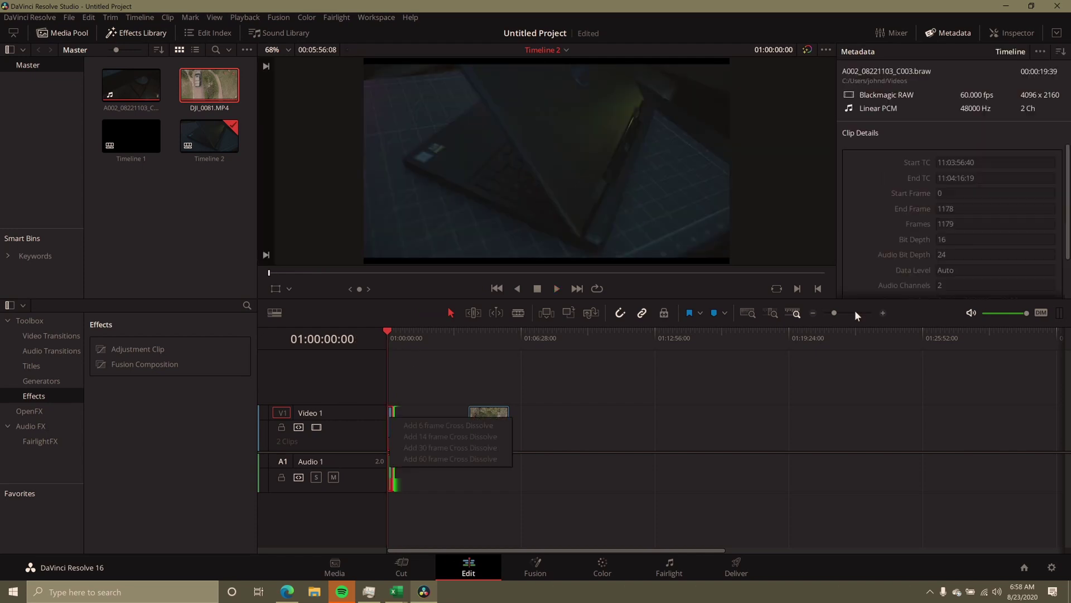
{"action": "left_click", "coordinate": [856, 313]}
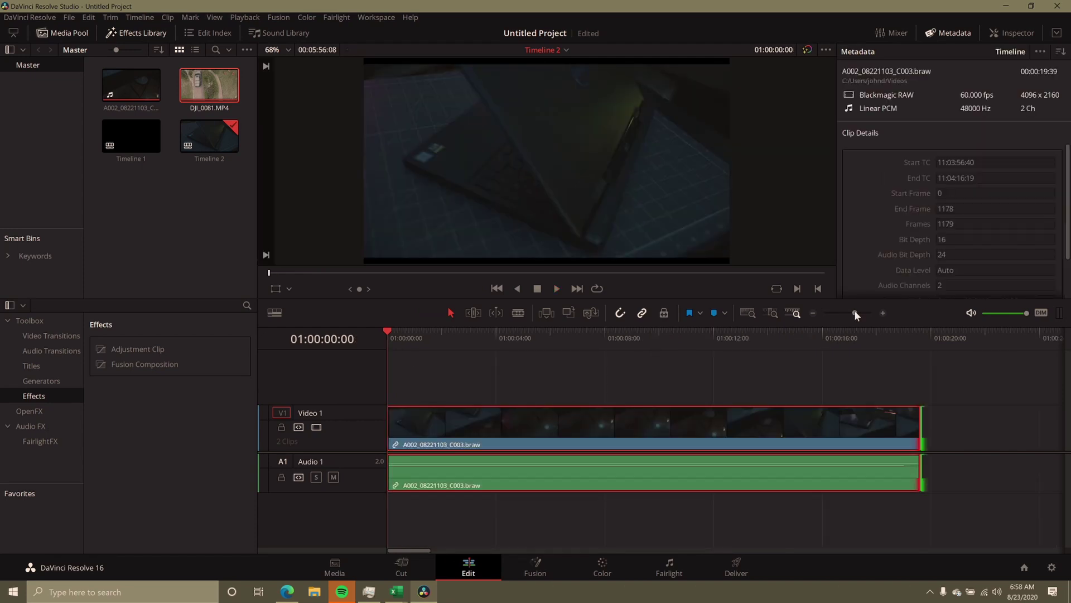
- Change the A002 RAW clip's speed to 50% through Change Clip Speed
{"action": "right_click", "coordinate": [634, 437]}
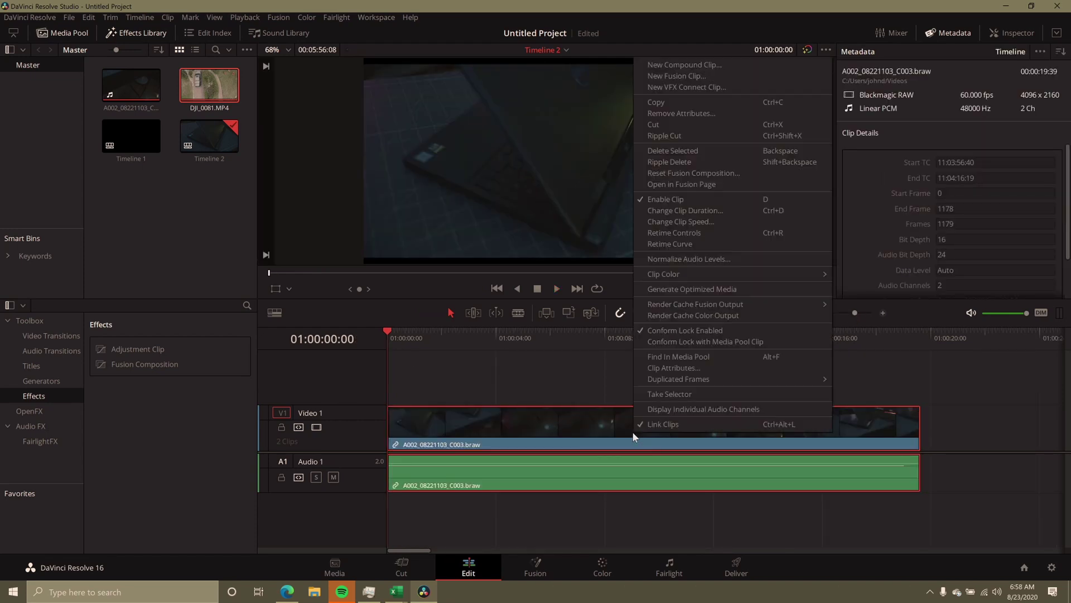
{"action": "left_click", "coordinate": [700, 222]}
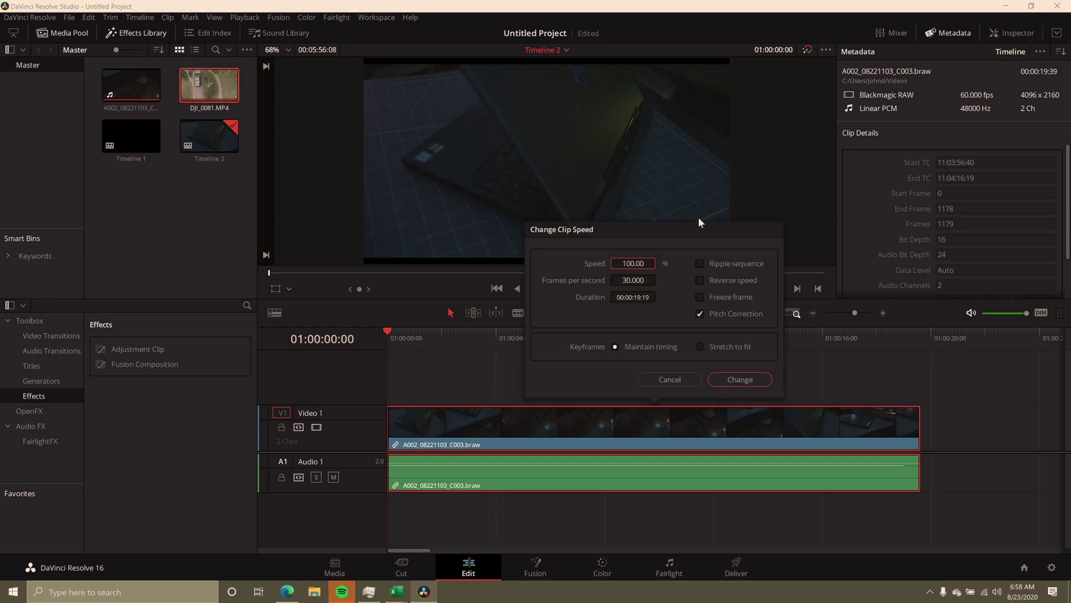
{"action": "left_click", "coordinate": [621, 262]}
{"action": "type", "text": "50"}
{"action": "key", "text": "Return"}
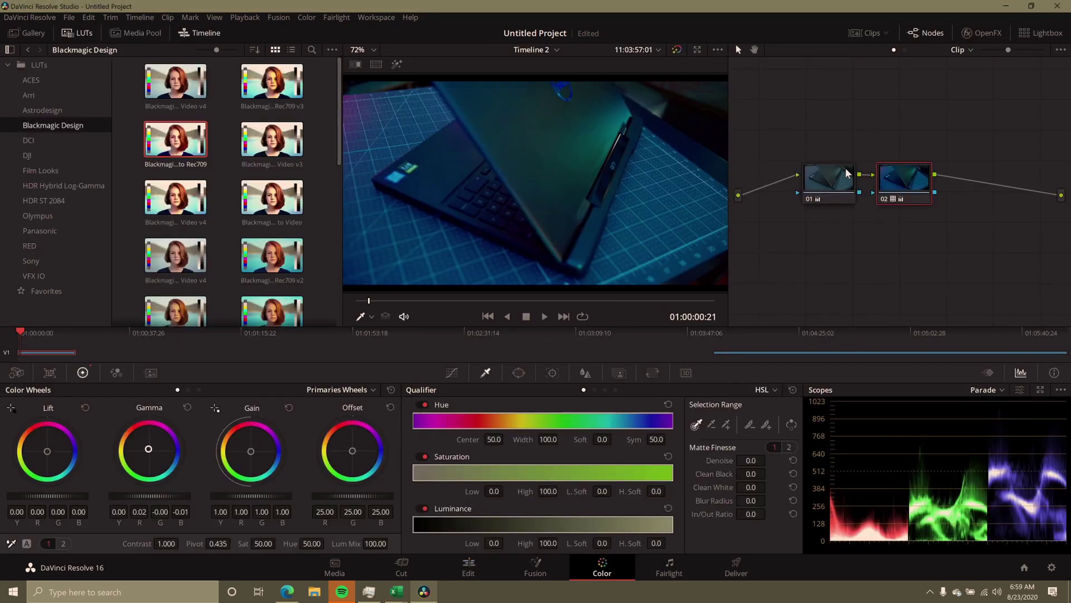
- Drag node 01 up-left in the node graph and start playing the graded clip
{"action": "left_click_drag", "start_coordinate": [846, 174], "coordinate": [801, 130]}
{"action": "key", "text": "space"}
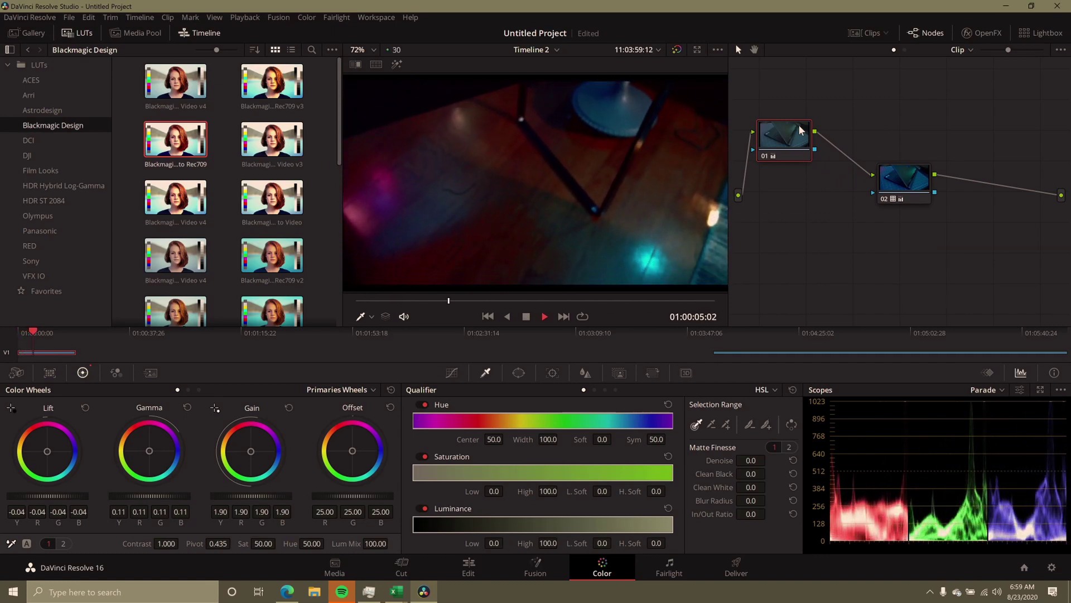
- Stop playback and add serial node 03 after node 02
{"action": "key", "text": "space"}
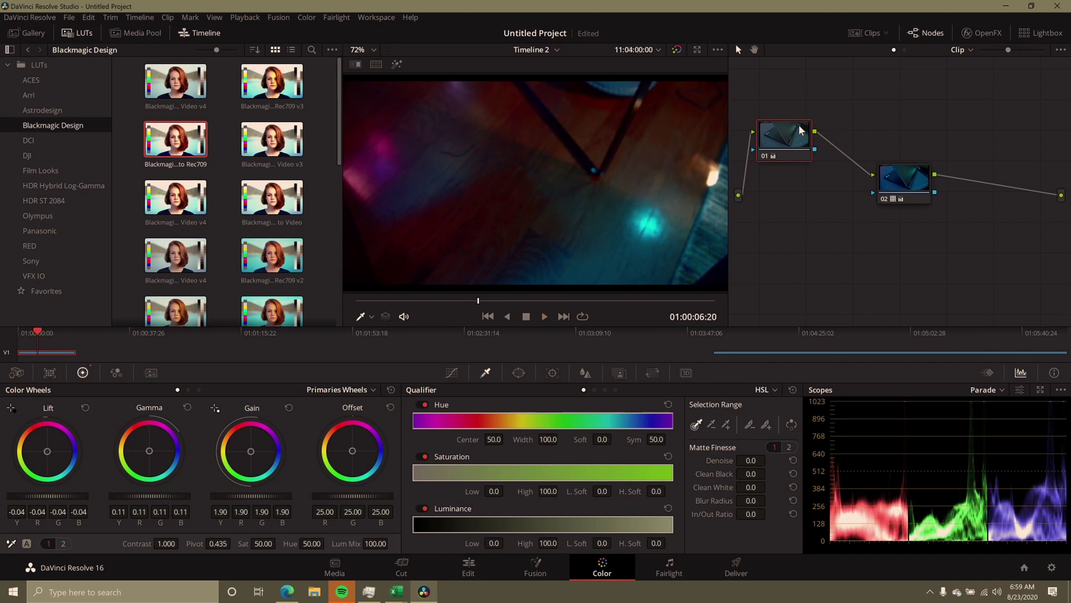
{"action": "left_click", "coordinate": [924, 178]}
{"action": "key", "text": "alt+s"}
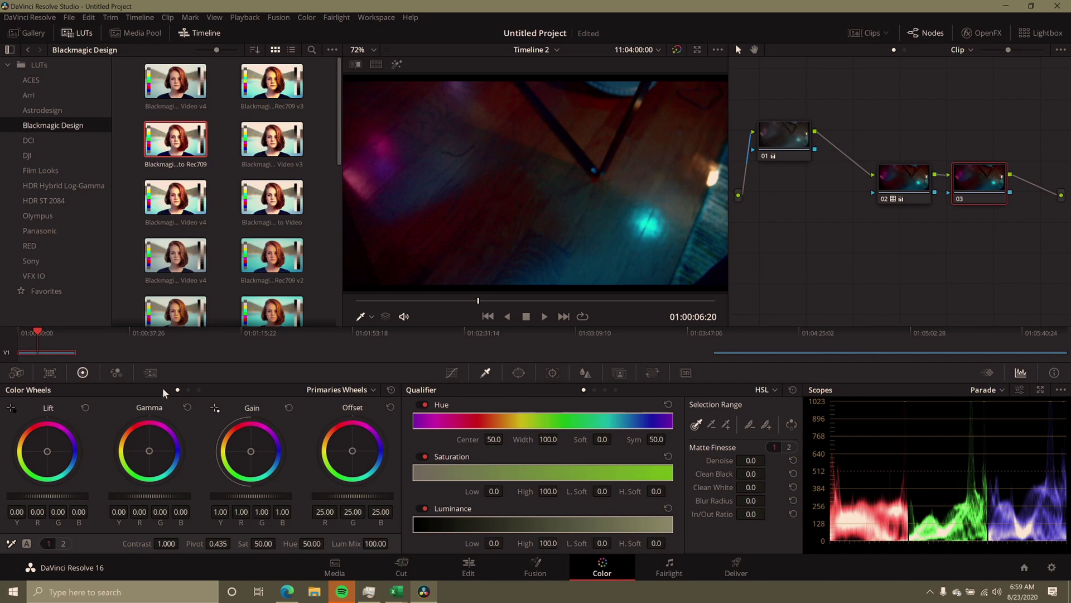
- Give node 03 2-frame temporal noise reduction with a 5.4 threshold and test playback
{"action": "left_click", "coordinate": [150, 372]}
{"action": "left_click", "coordinate": [86, 421]}
{"action": "left_click", "coordinate": [78, 458]}
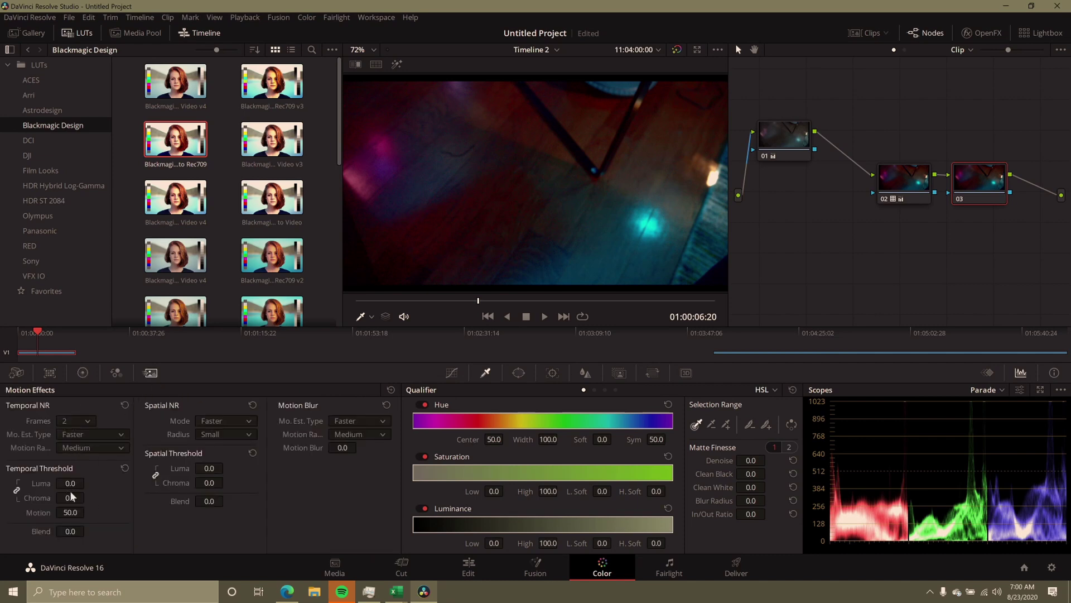
{"action": "left_click_drag", "start_coordinate": [71, 483], "coordinate": [88, 482]}
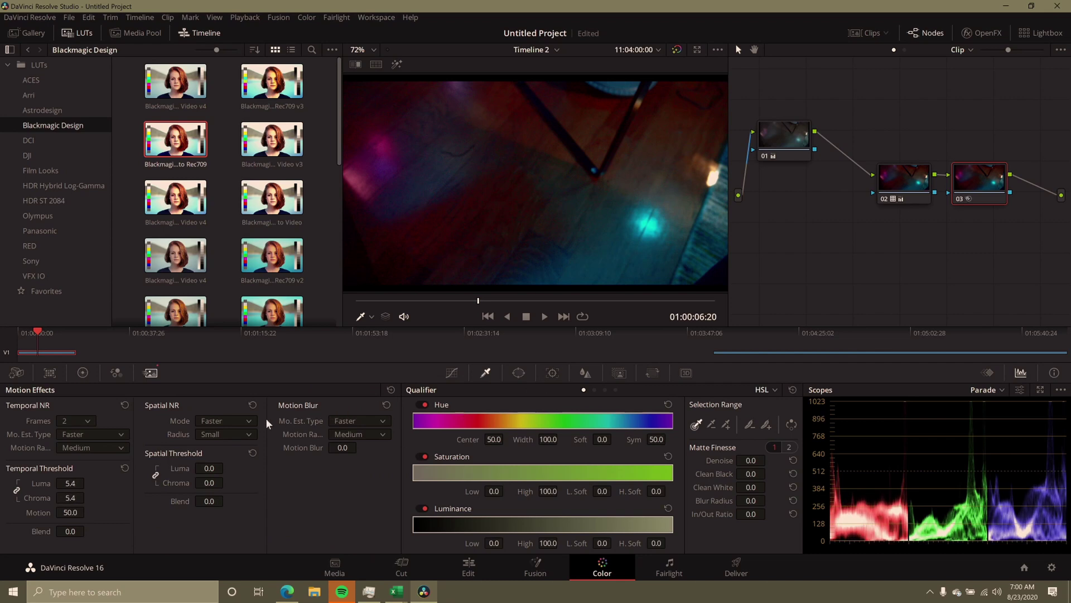
{"action": "left_click", "coordinate": [545, 317]}
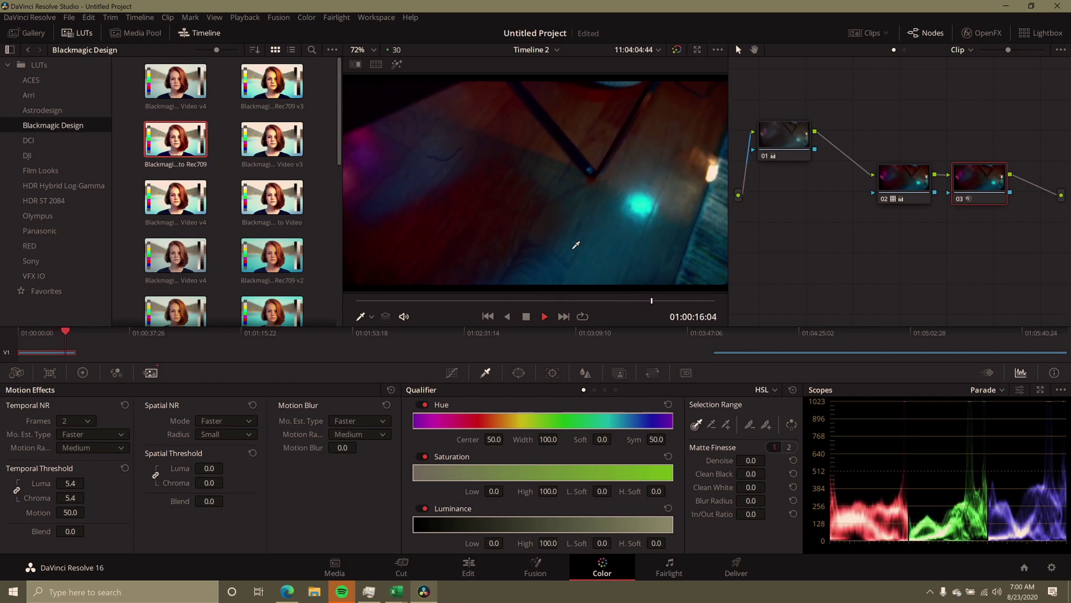
{"action": "key", "text": "space"}
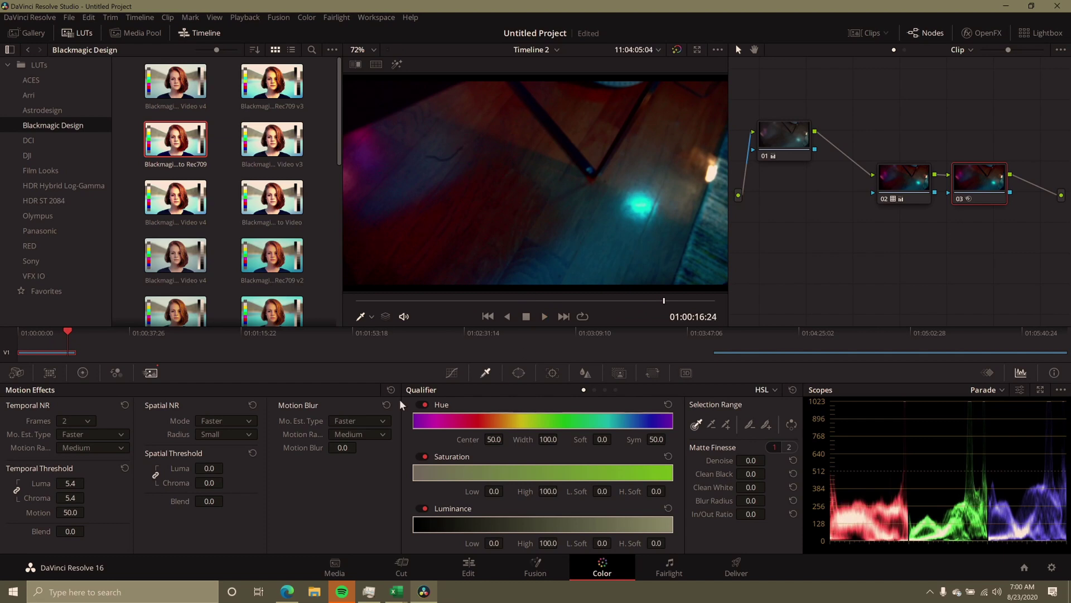
- Set node 03's spatial NR radius to Medium and threshold to 4.4, then test playback
{"action": "left_click", "coordinate": [224, 424]}
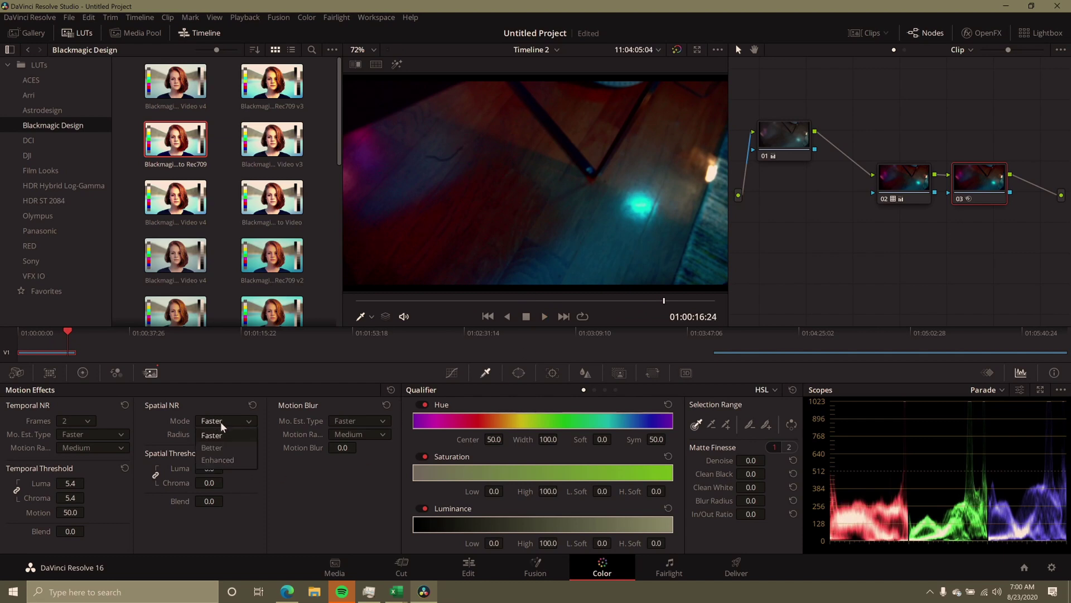
{"action": "left_click", "coordinate": [174, 430]}
{"action": "left_click", "coordinate": [228, 435]}
{"action": "left_click", "coordinate": [217, 461]}
{"action": "left_click_drag", "start_coordinate": [211, 468], "coordinate": [227, 468]}
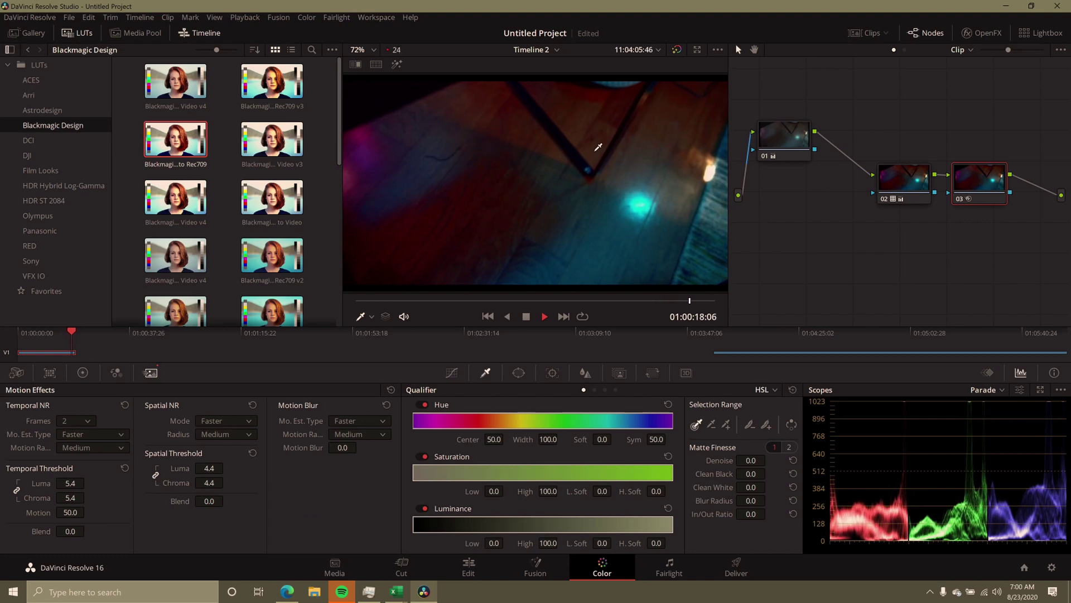
{"action": "left_click", "coordinate": [551, 301]}
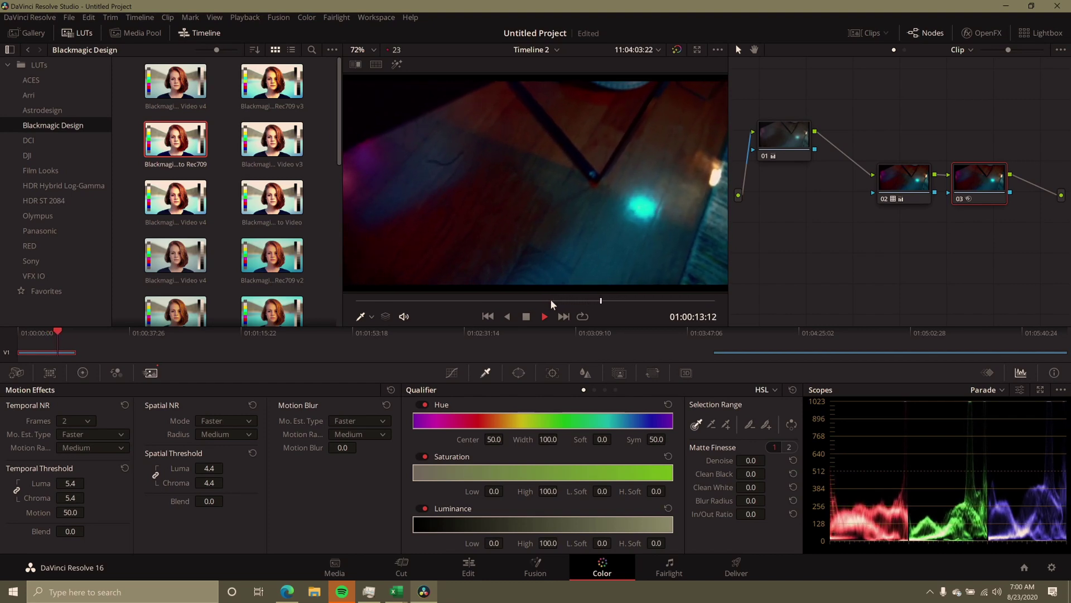
{"action": "key", "text": "space"}
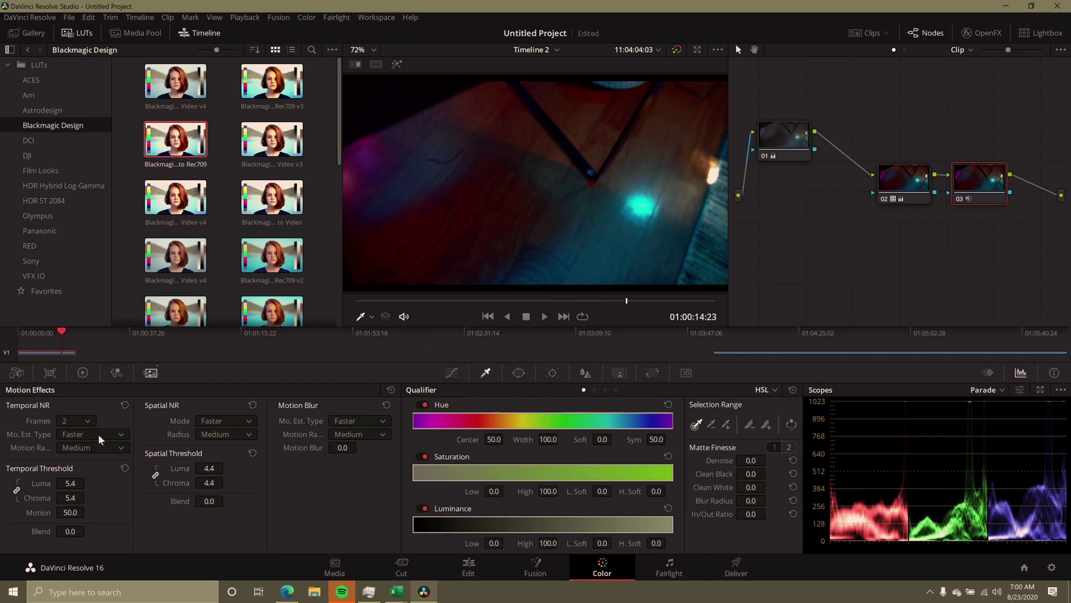
- Set motion estimation type to Better and spatial NR mode to Enhanced, then stop playback
{"action": "left_click", "coordinate": [99, 439]}
{"action": "left_click", "coordinate": [92, 464]}
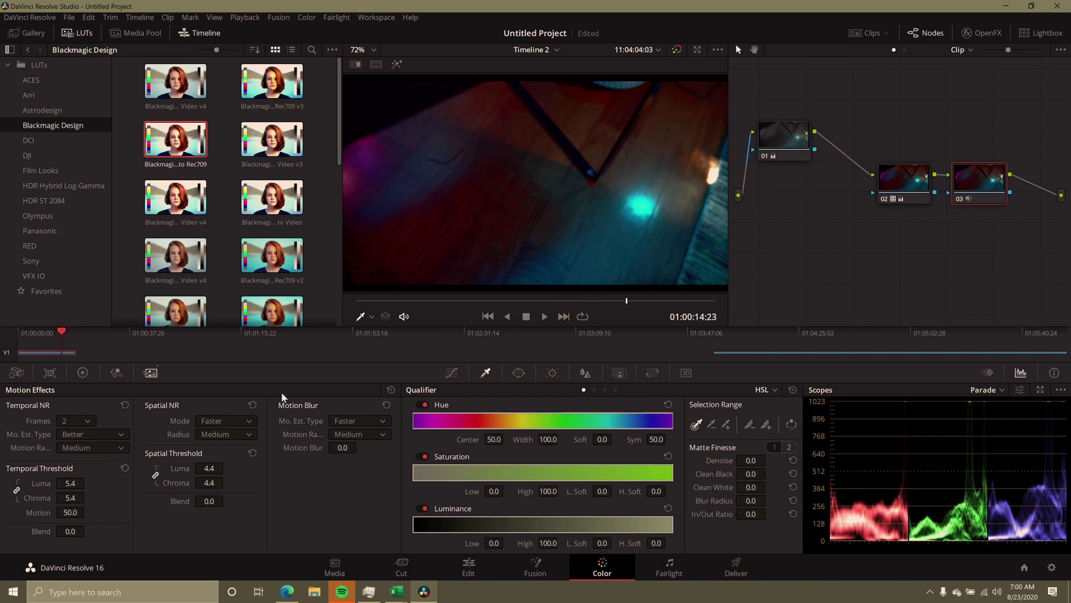
{"action": "left_click", "coordinate": [243, 422]}
{"action": "left_click", "coordinate": [219, 460]}
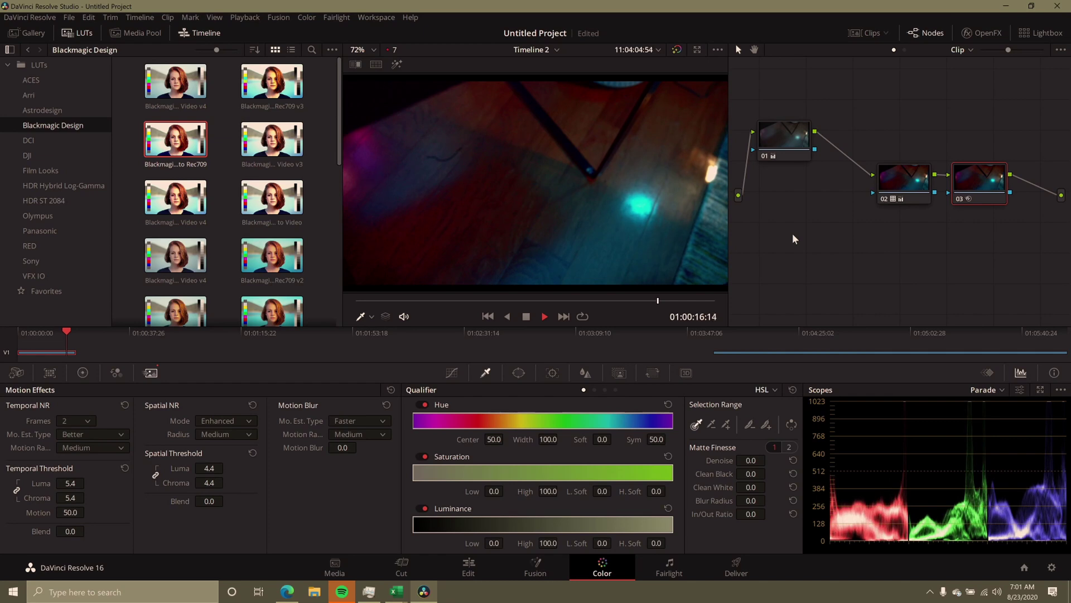
{"action": "key", "text": "space"}
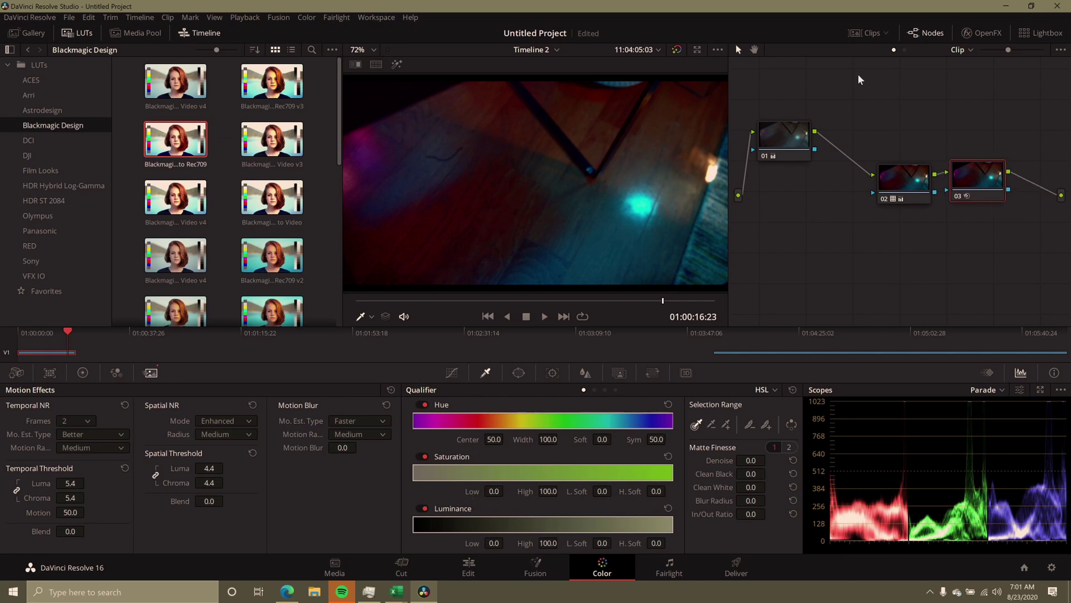
- Drag node 03 to the top-left of the node graph and check its Node Cache options
{"action": "left_click_drag", "start_coordinate": [970, 166], "coordinate": [775, 76]}
{"action": "right_click", "coordinate": [776, 76]}
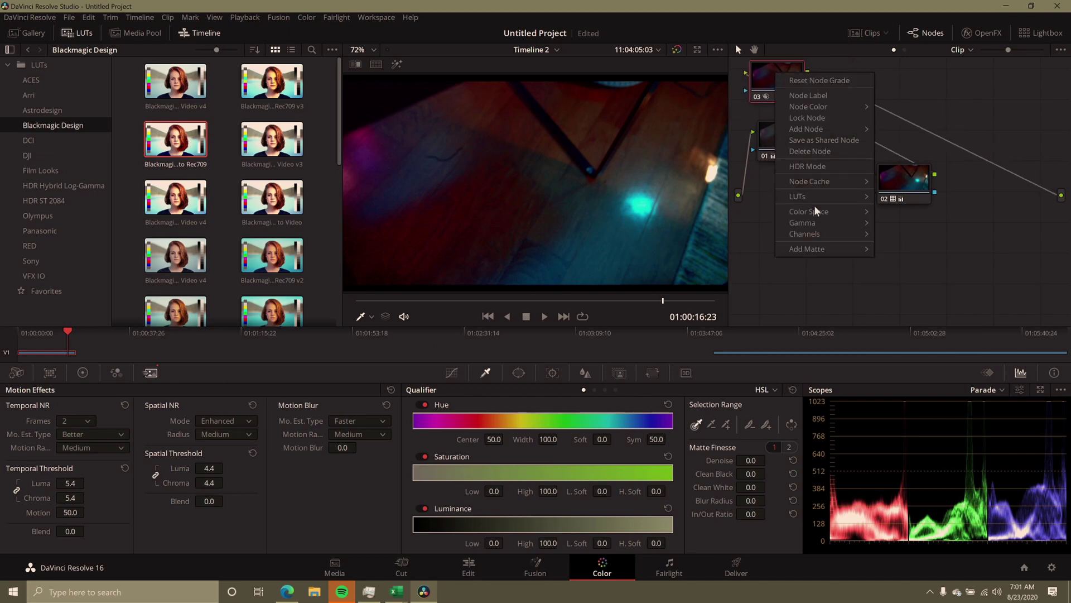
{"action": "mouse_move", "coordinate": [848, 182]}
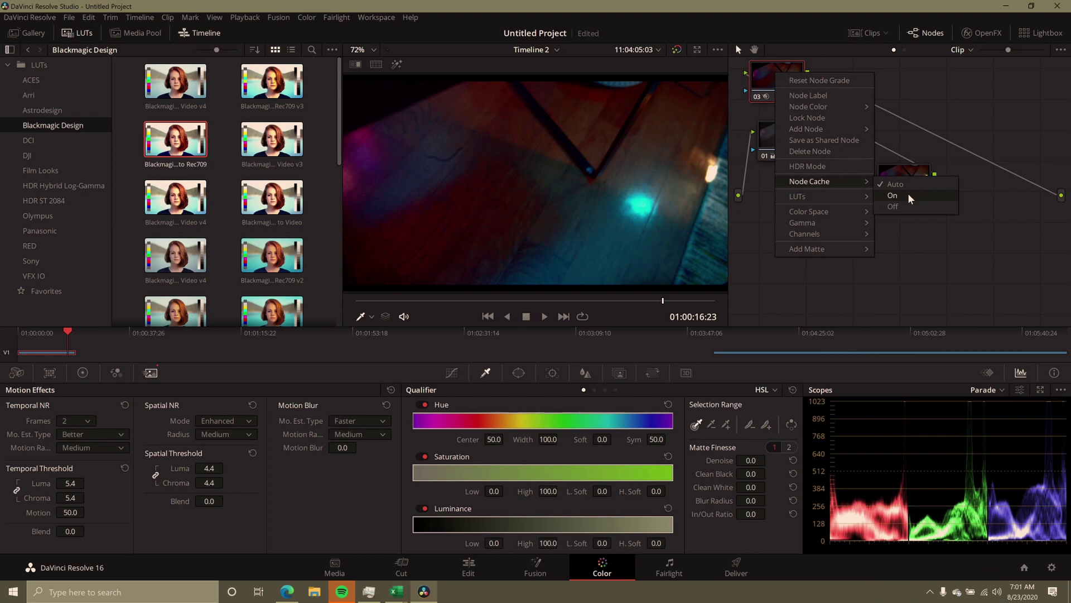
{"action": "left_click", "coordinate": [991, 132]}
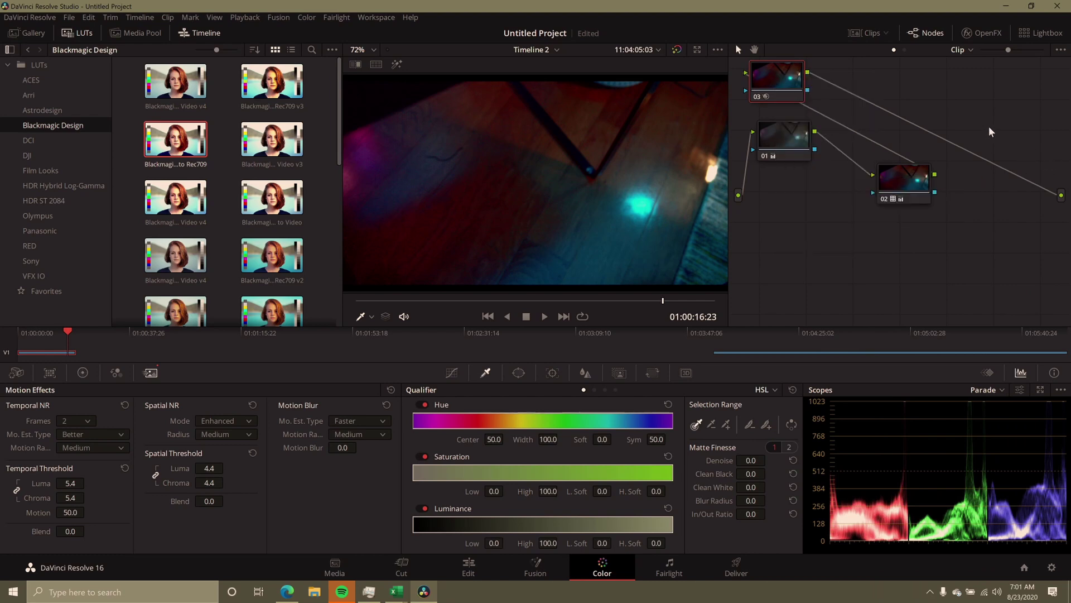
- On the Edit page, zoom the timeline out, park the playhead on DJI_0081.MP4, and bring up Task Manager
{"action": "left_click", "coordinate": [472, 575]}
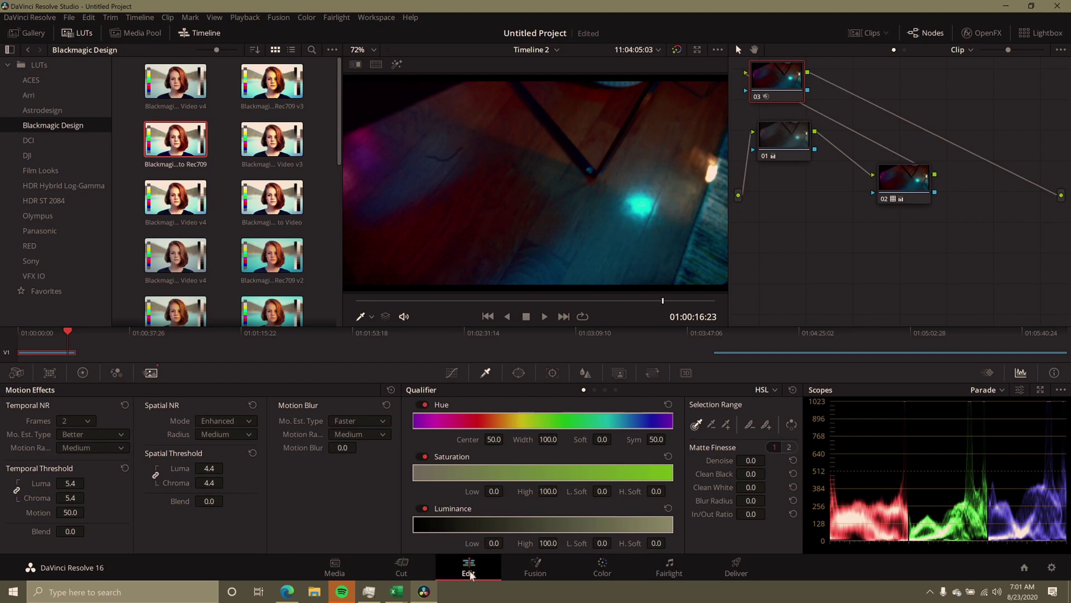
{"action": "scroll", "coordinate": [688, 446], "scroll_direction": "down", "scroll_amount": 8}
{"action": "scroll", "coordinate": [690, 447], "scroll_direction": "down", "scroll_amount": 10}
{"action": "scroll", "coordinate": [690, 448], "scroll_direction": "down", "scroll_amount": 5}
{"action": "left_click", "coordinate": [840, 313]}
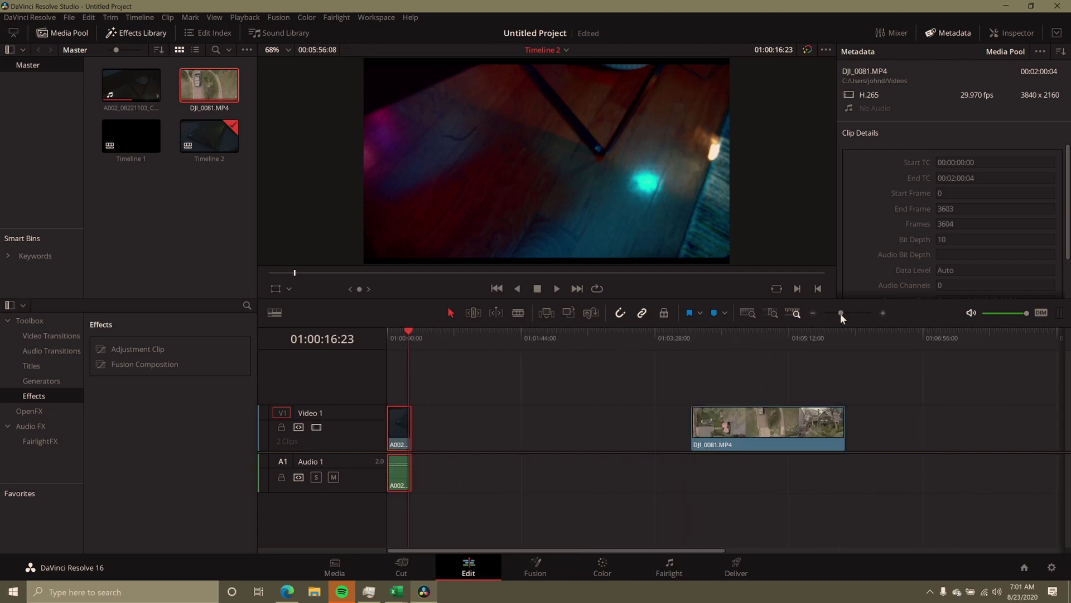
{"action": "left_click", "coordinate": [714, 335]}
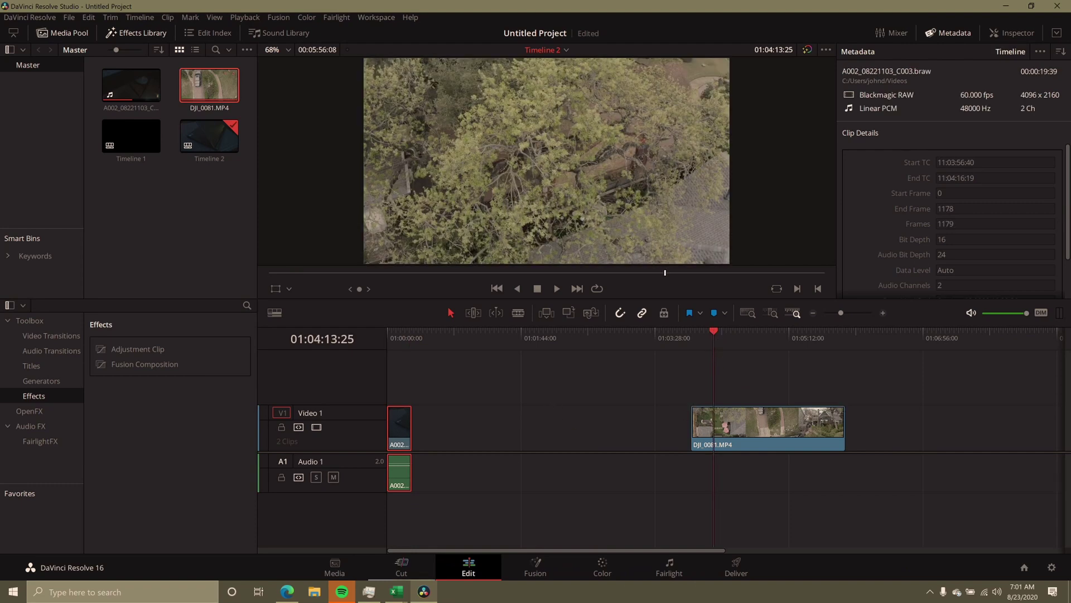
{"action": "left_click", "coordinate": [368, 591]}
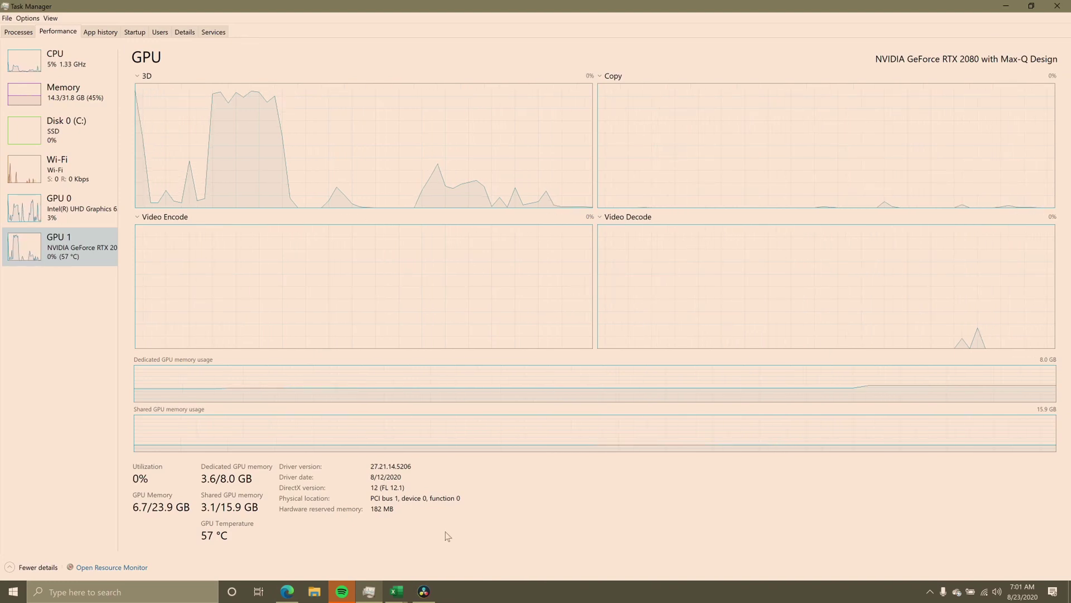
- Play the DJI_0081.MP4 drone clip and watch the GPU 1 video decode load in Task Manager
{"action": "left_click", "coordinate": [424, 591]}
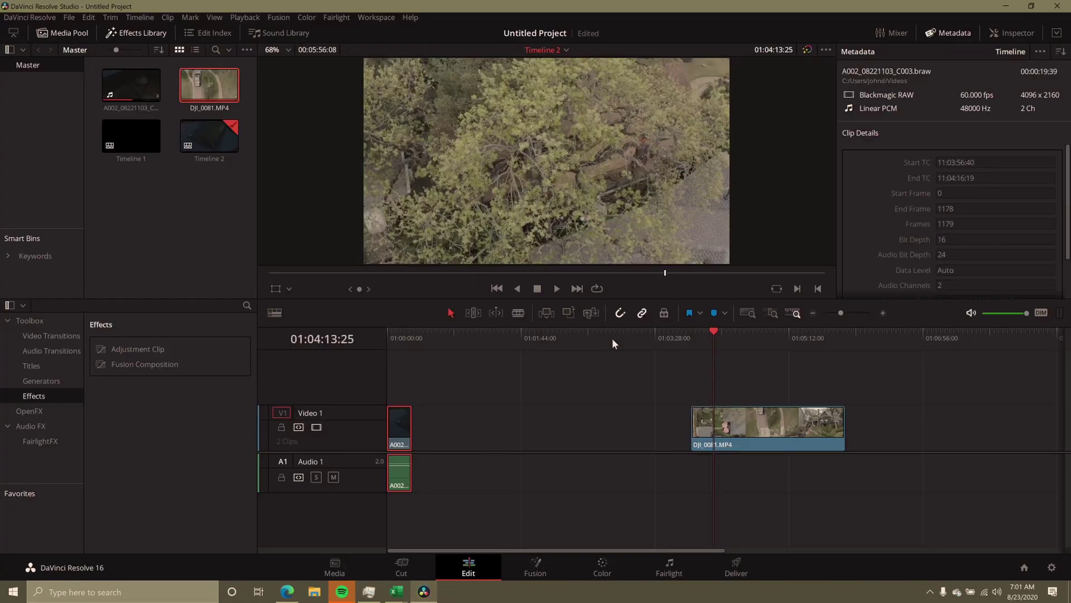
{"action": "left_click", "coordinate": [558, 288]}
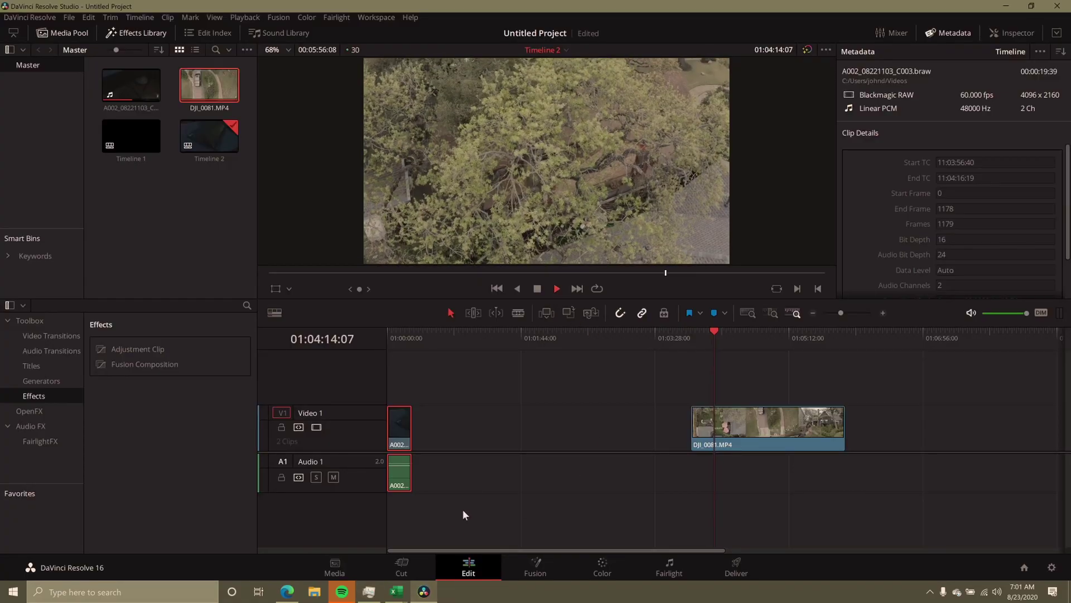
{"action": "left_click", "coordinate": [369, 592]}
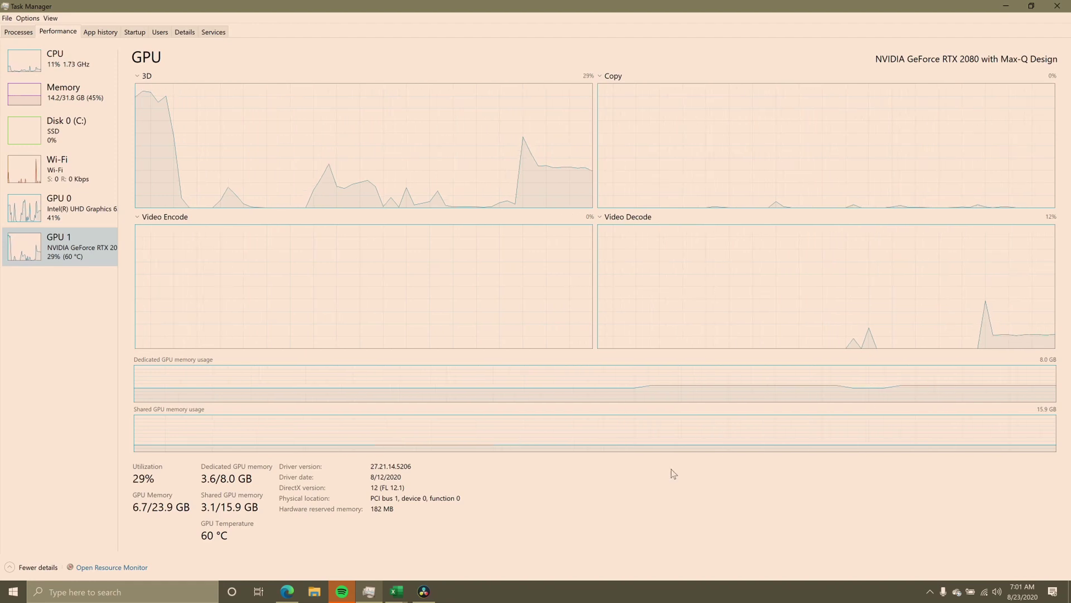
{"action": "left_click", "coordinate": [425, 596]}
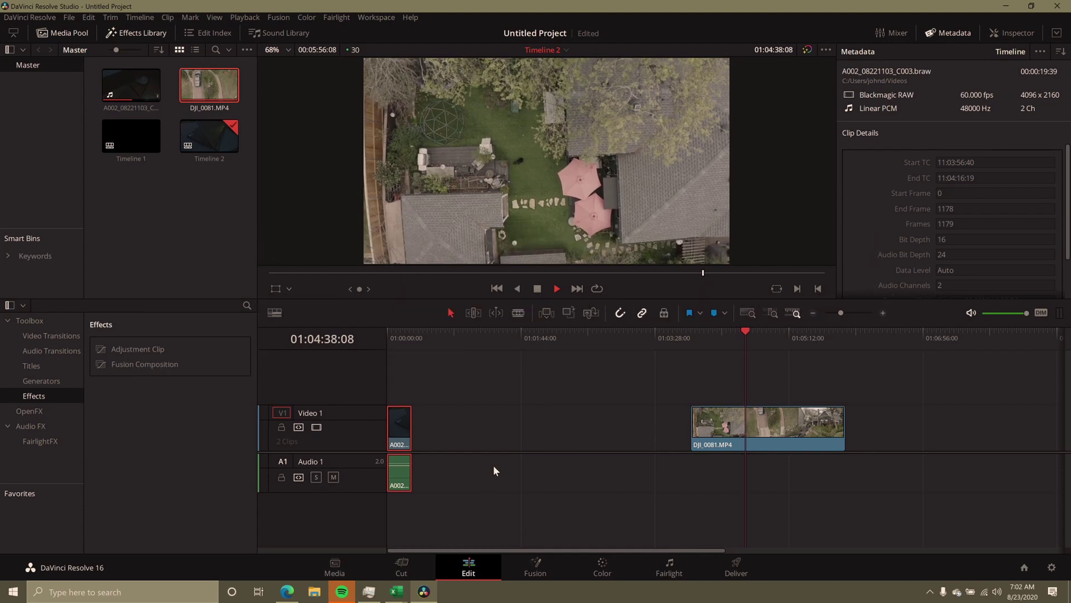
- On the Color page, apply the DJI Rec709 LUT to node 01, stop playback, and centre the node
{"action": "left_click", "coordinate": [602, 566]}
{"action": "left_click_drag", "start_coordinate": [812, 116], "coordinate": [810, 114]}
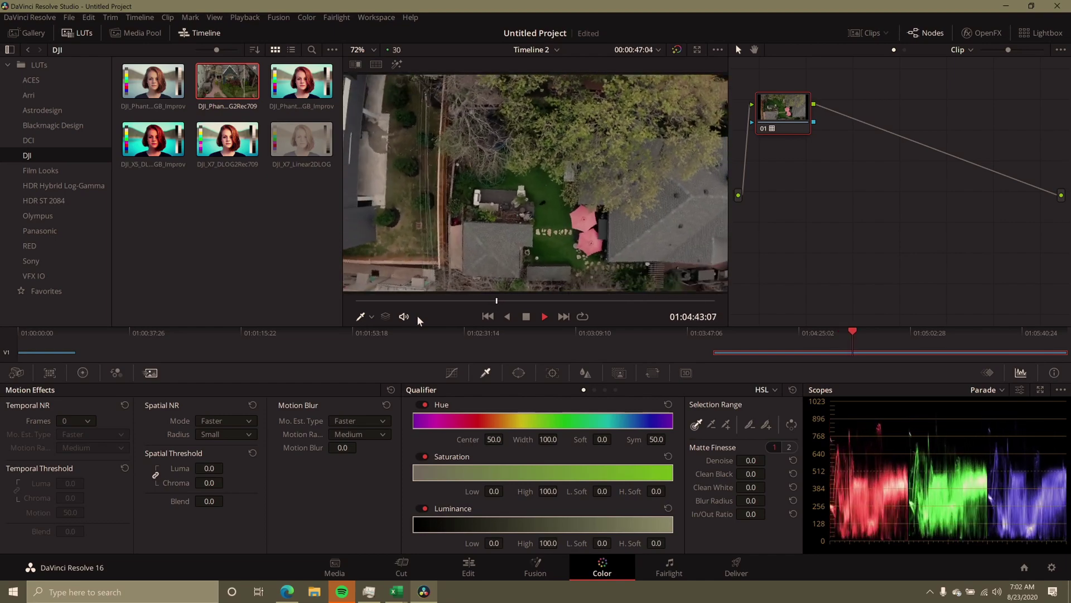
{"action": "key", "text": "space"}
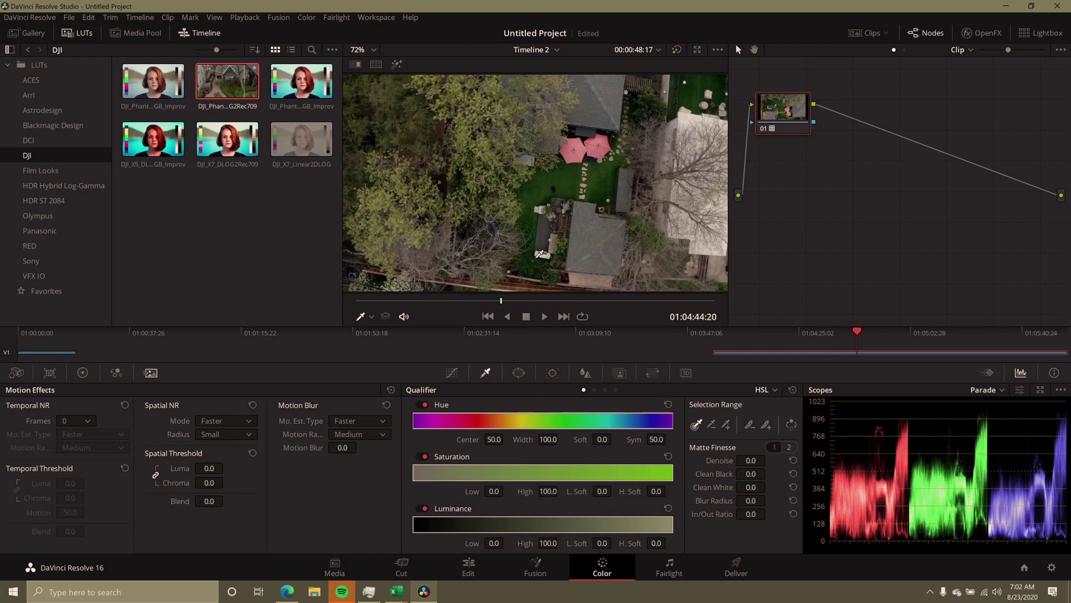
{"action": "left_click_drag", "start_coordinate": [791, 115], "coordinate": [843, 185]}
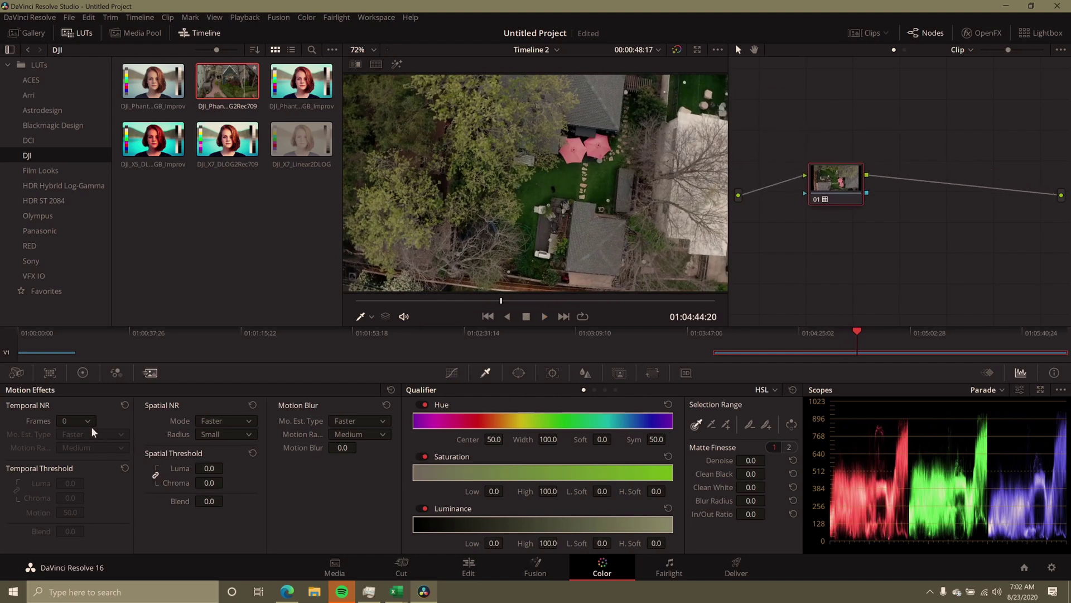
- Set temporal NR to 2 frames, threshold 4.0, spatial threshold 4.8, then play and stop the clip
{"action": "left_click", "coordinate": [74, 459]}
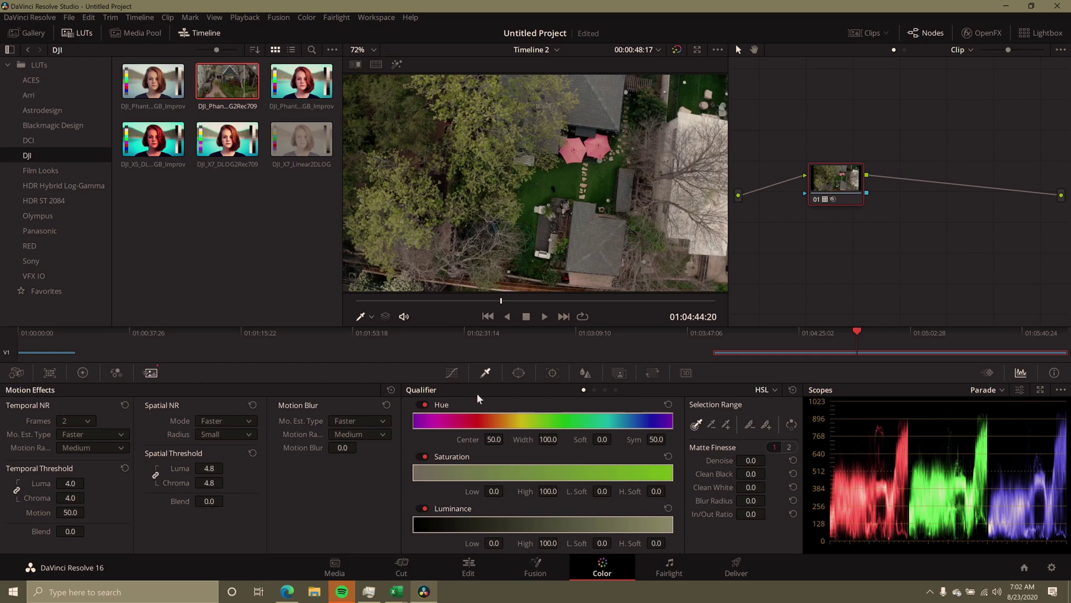
{"action": "key", "text": "space"}
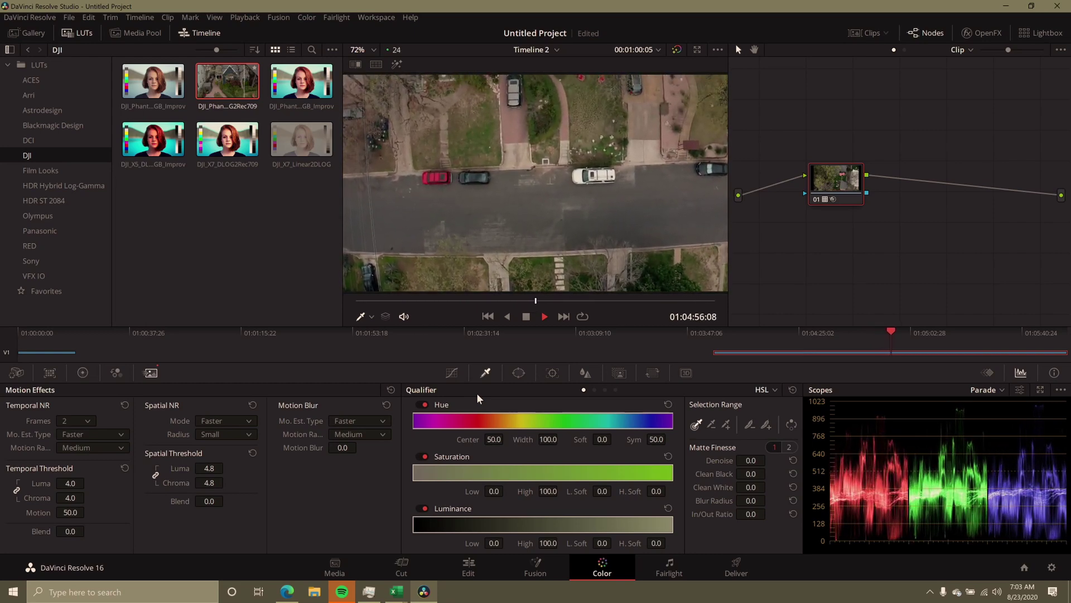
{"action": "key", "text": "space"}
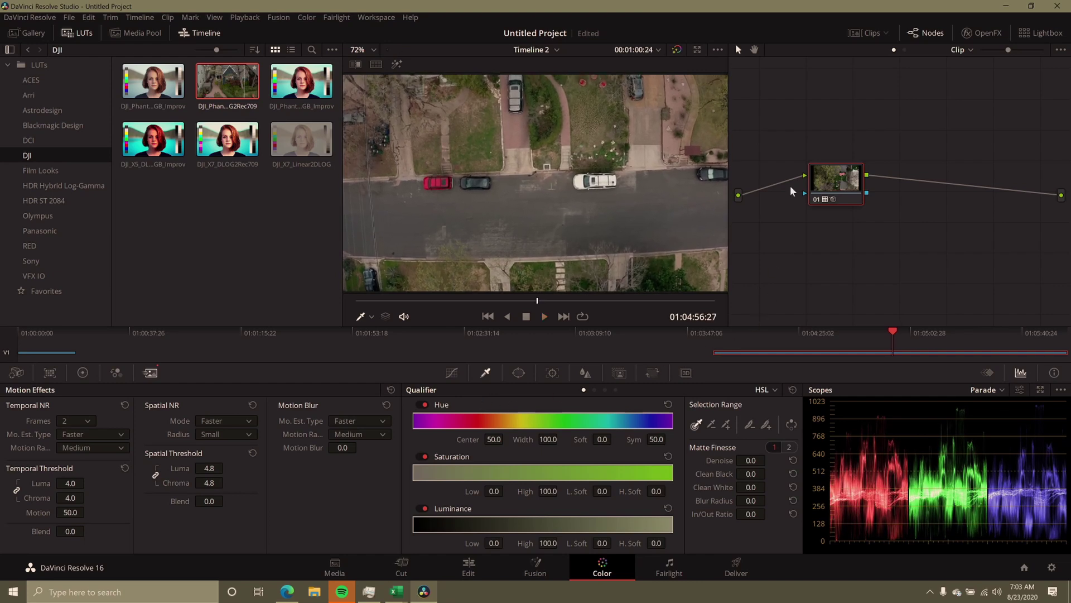